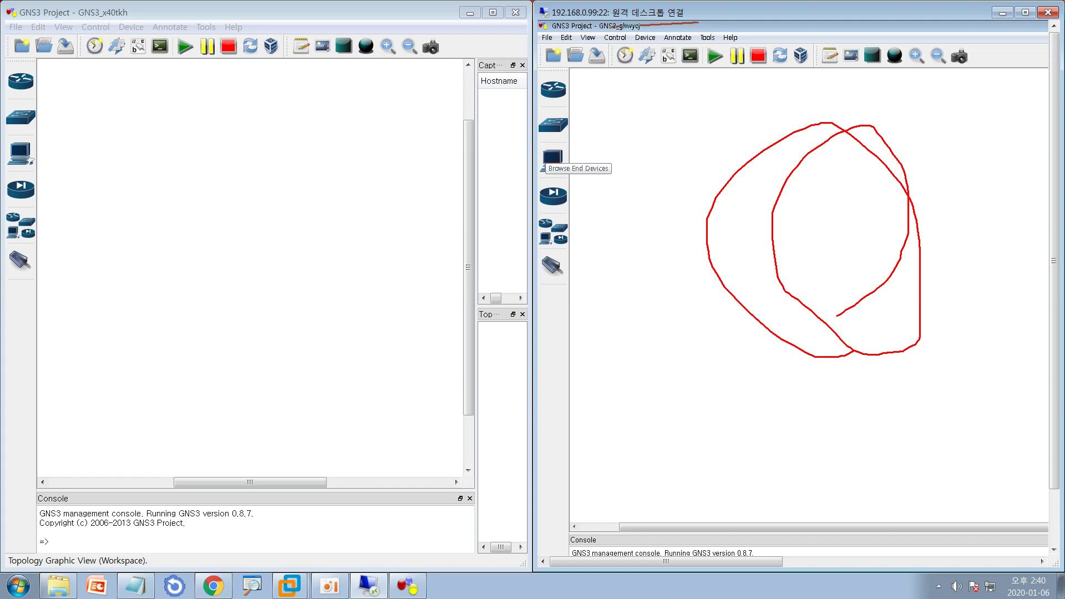
Add a c7200 router to the workspace of the local GNS3 project.
key("Escape")
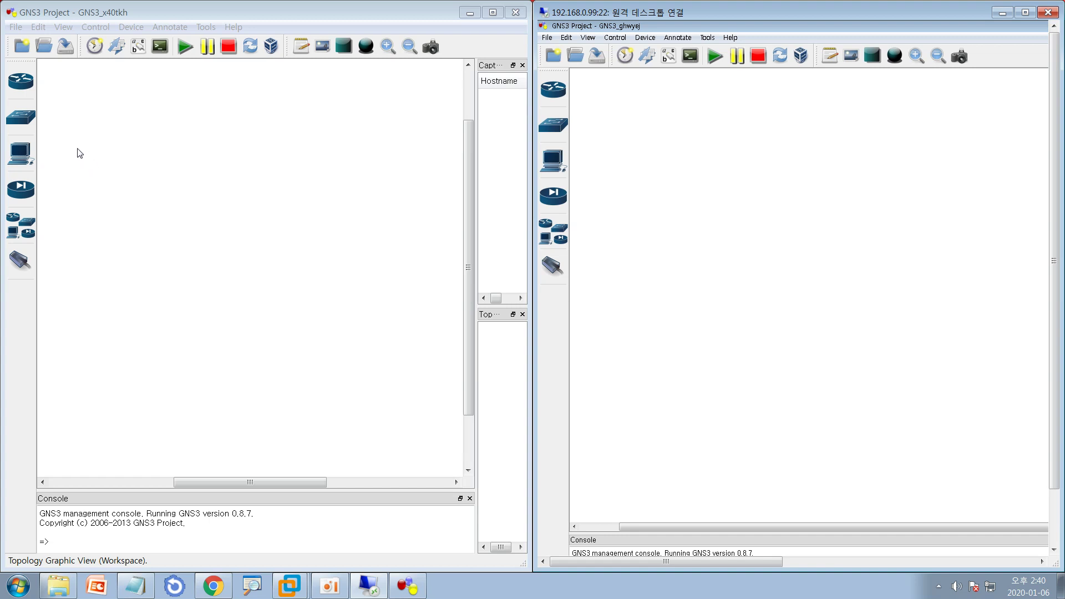
left_click(22, 97)
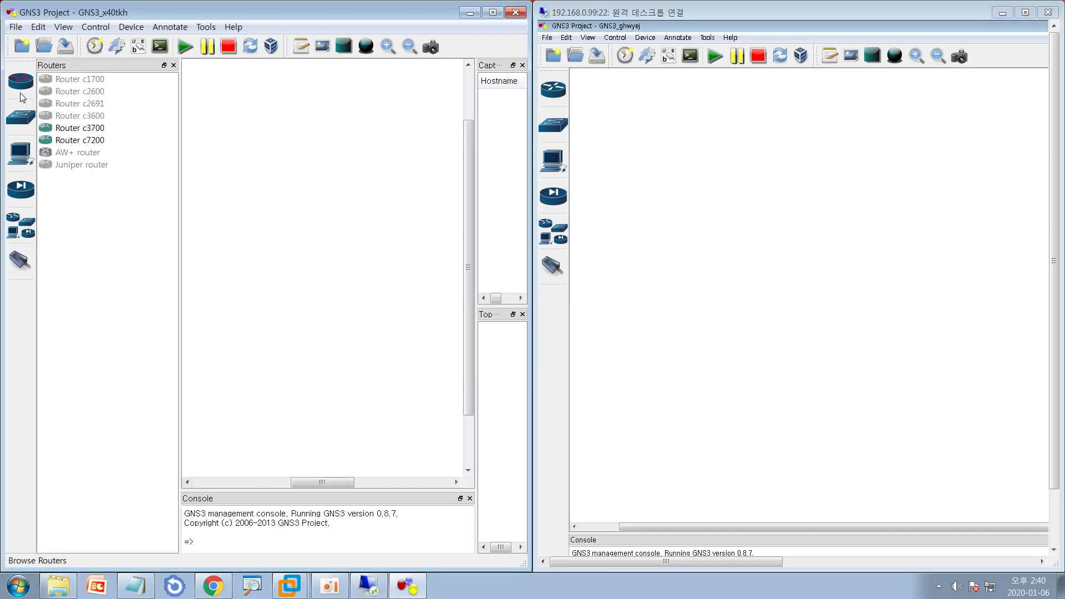
left_click_drag(88, 141, 304, 164)
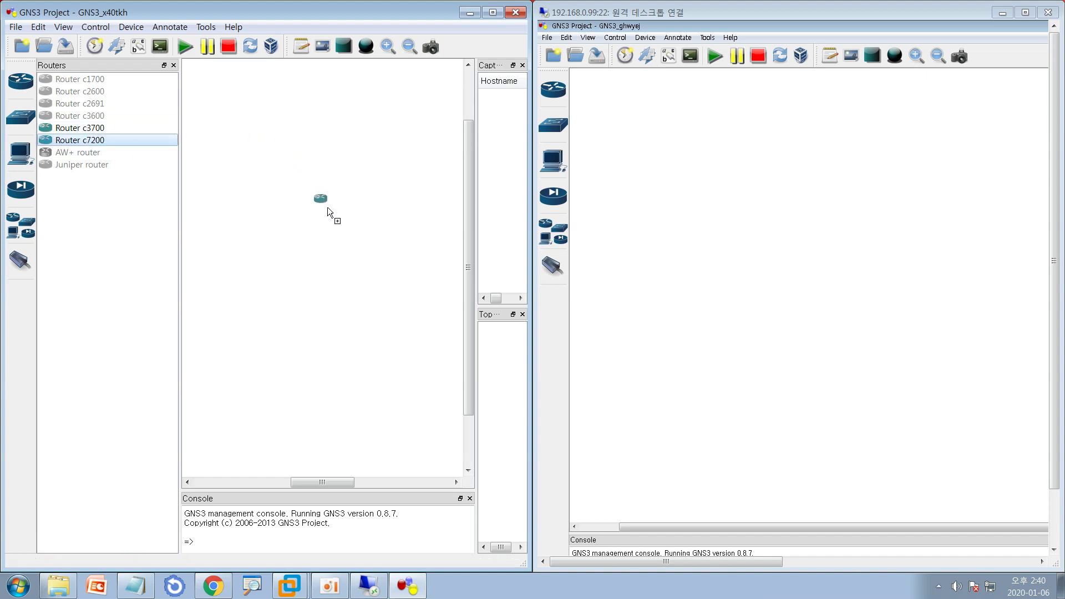
left_click_drag(327, 208, 289, 189)
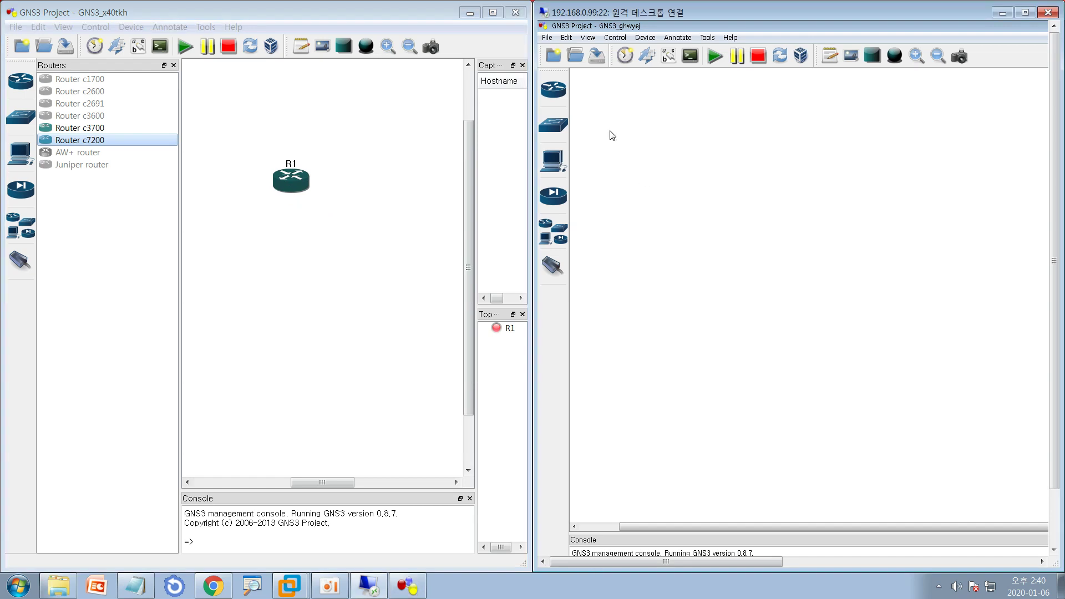
Add a c7200 router to the remote desktop's GNS3 project, delete the surplus router R2 and close the router list.
left_click(552, 89)
left_click(614, 139)
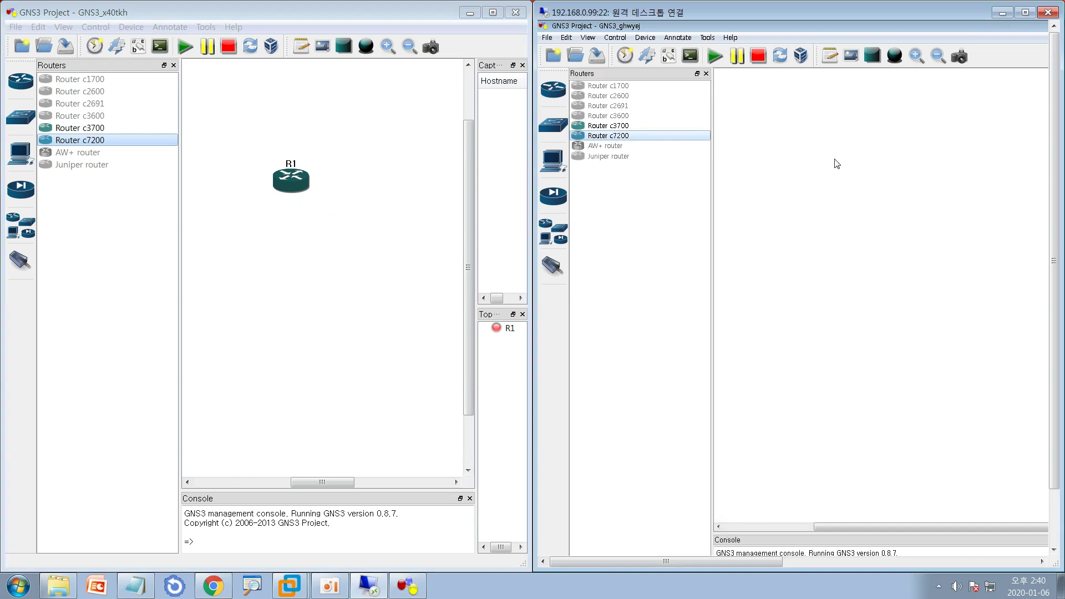
left_click_drag(613, 137, 827, 205)
left_click(819, 209)
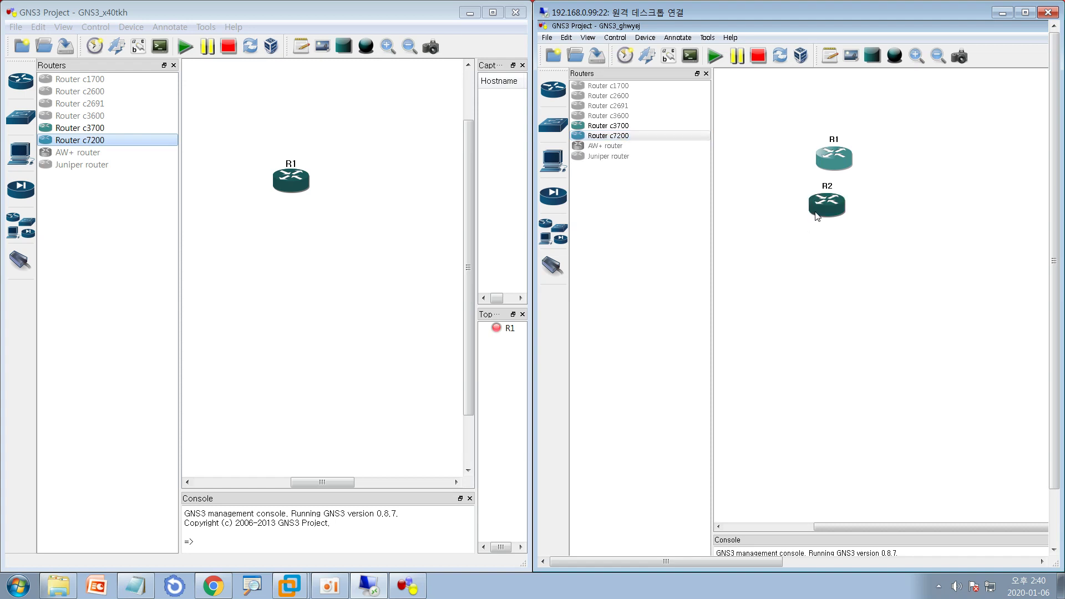
key("Delete")
left_click(704, 74)
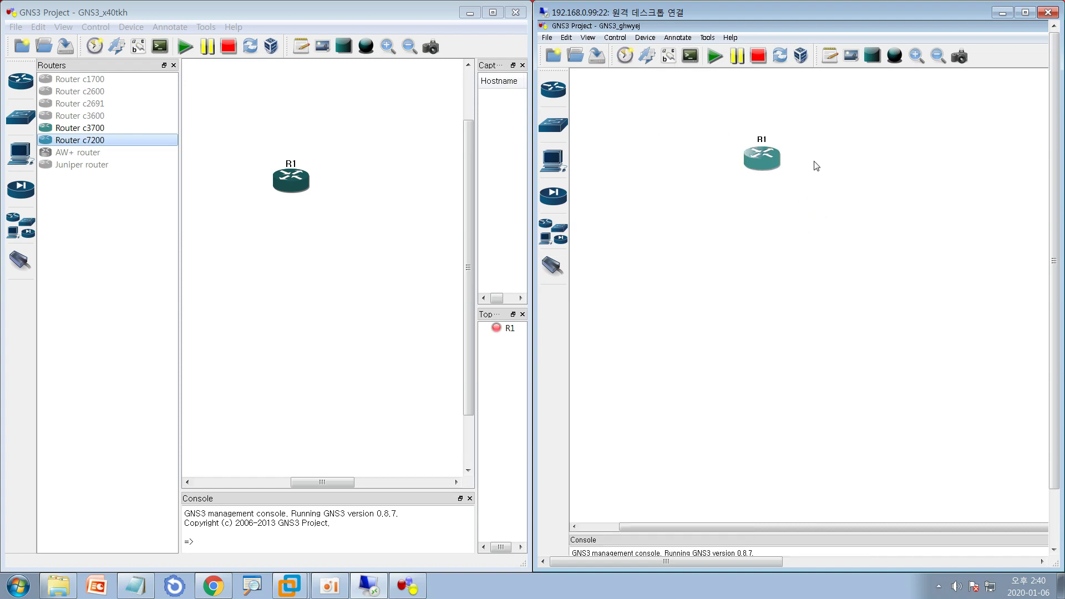
Zoom in on the remote project's topology and reposition router R1 in the upper part of its workspace.
left_click_drag(777, 164, 718, 163)
left_click(915, 54)
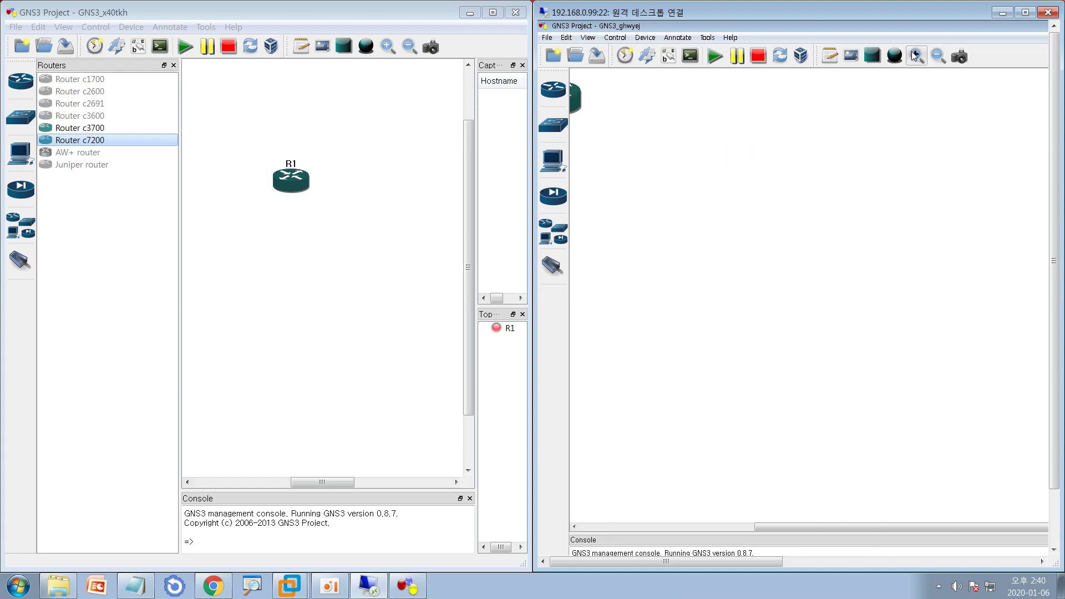
left_click_drag(631, 112, 677, 132)
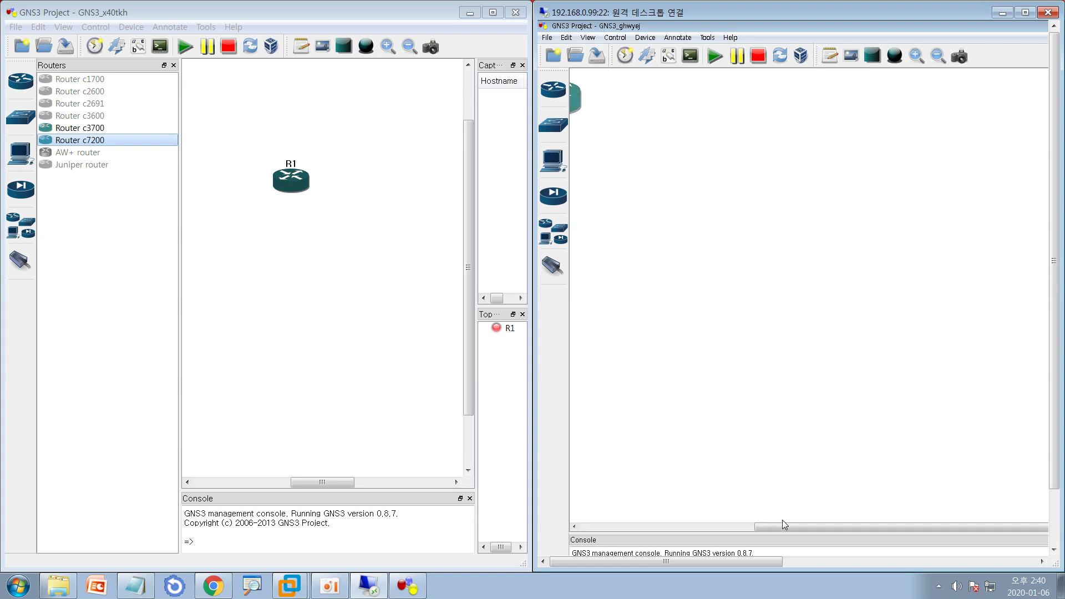
left_click_drag(781, 525, 617, 535)
scroll(931, 377, "up", 5)
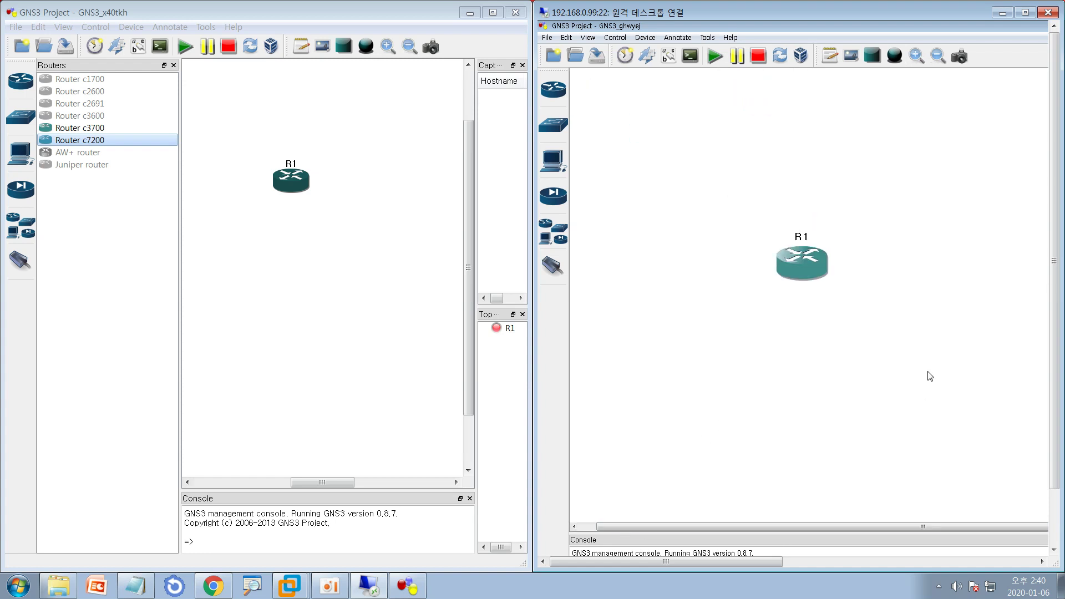
left_click_drag(801, 255, 901, 208)
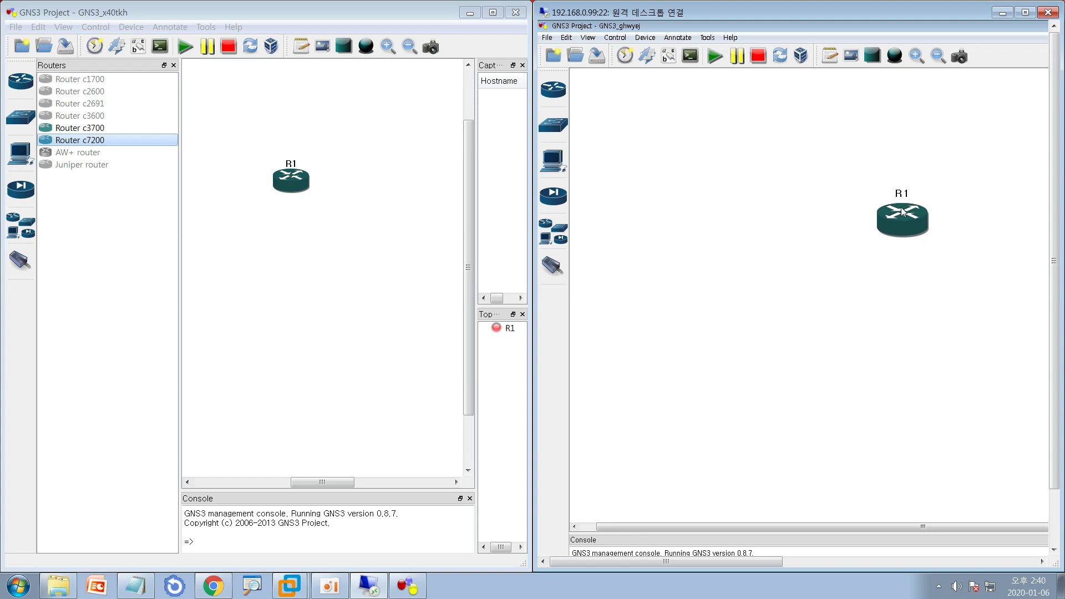
Add a cloud to the right of router R1 in the local project, with the topology enlarged one level.
left_click(388, 46)
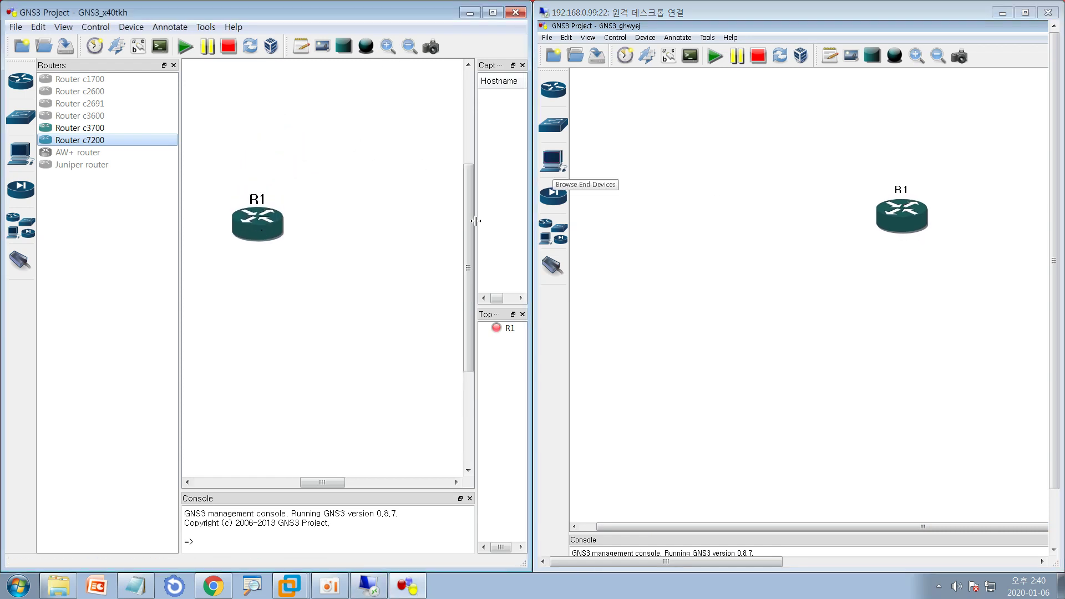
left_click(376, 223)
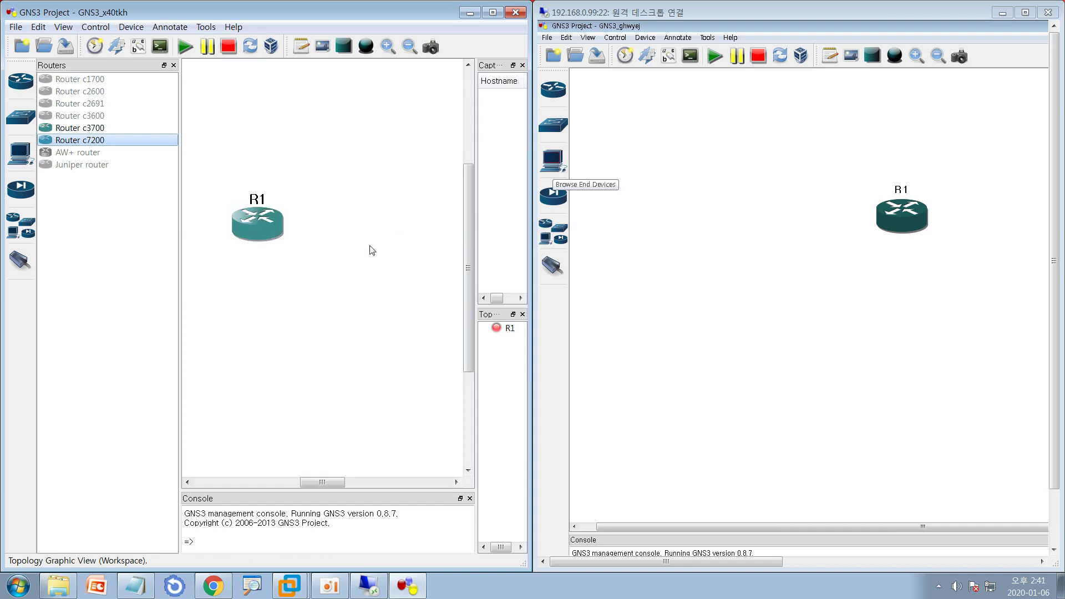
left_click(20, 226)
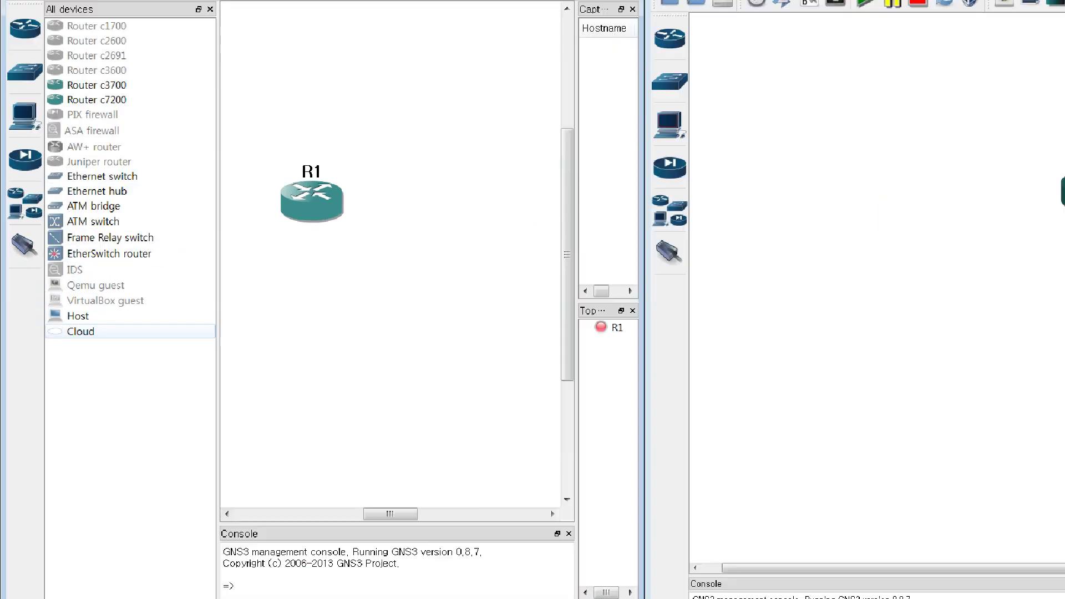
left_click_drag(82, 300, 666, 399)
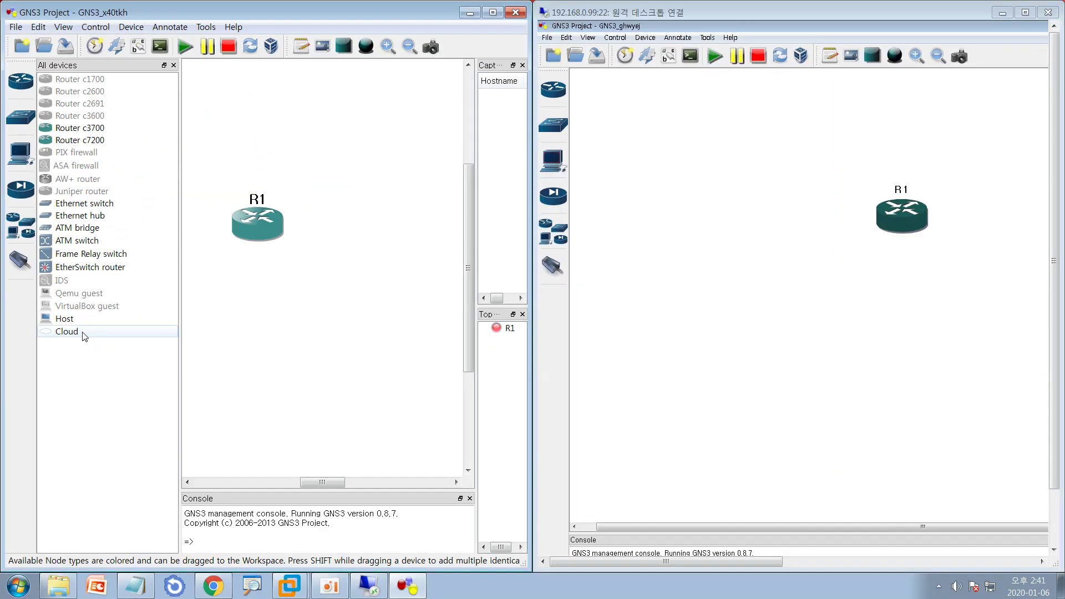
left_click_drag(83, 332, 261, 371)
left_click_drag(376, 221, 378, 221)
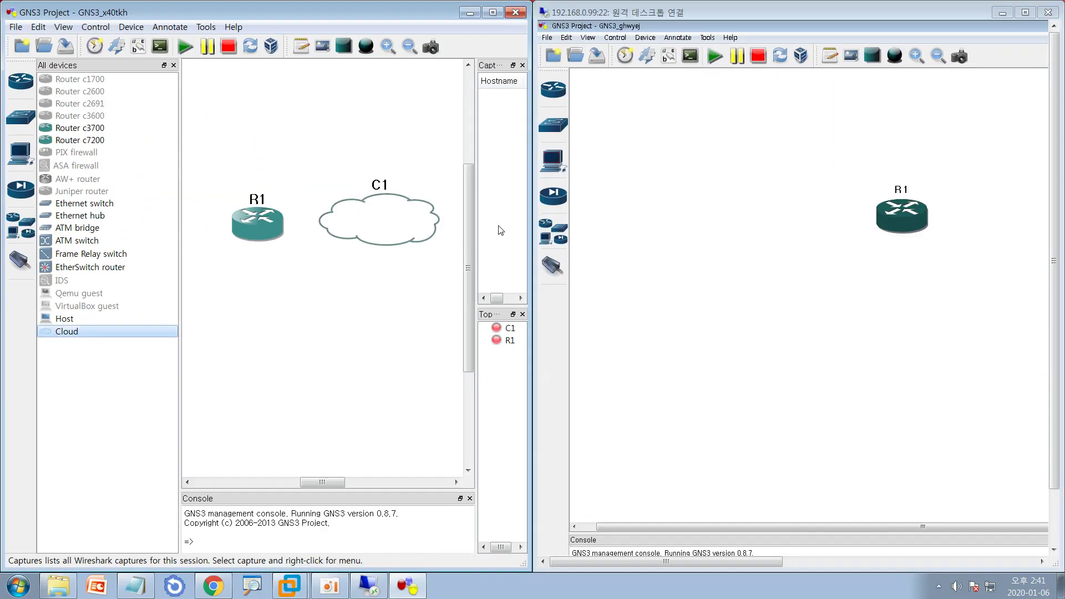
Add a cloud to the left of router R1 in the remote project and arrange the two devices side by side.
left_click(561, 239)
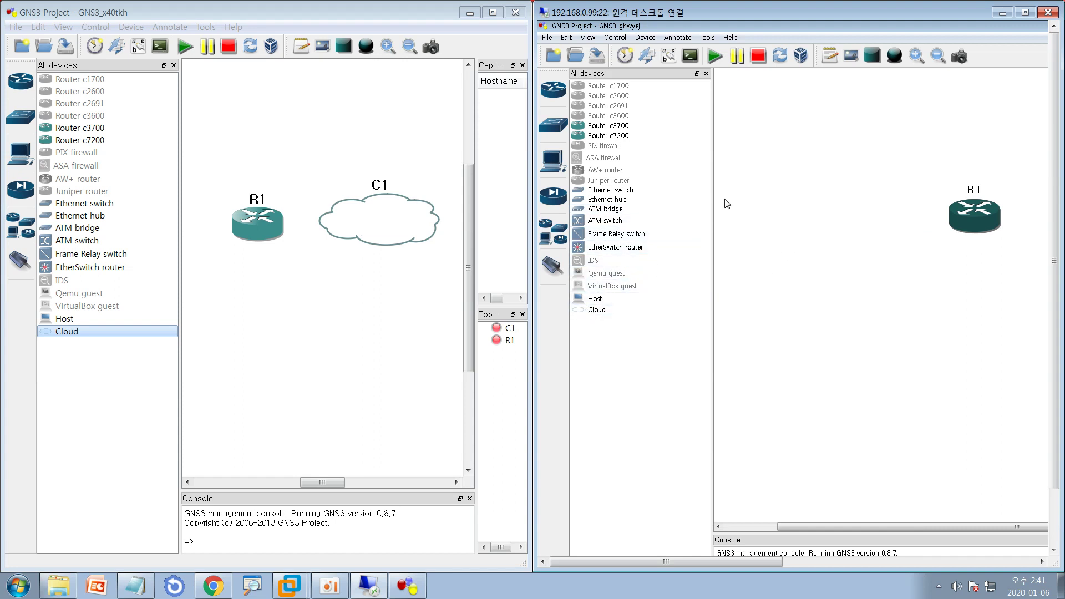
left_click(597, 310)
left_click_drag(771, 269, 814, 213)
left_click(706, 73)
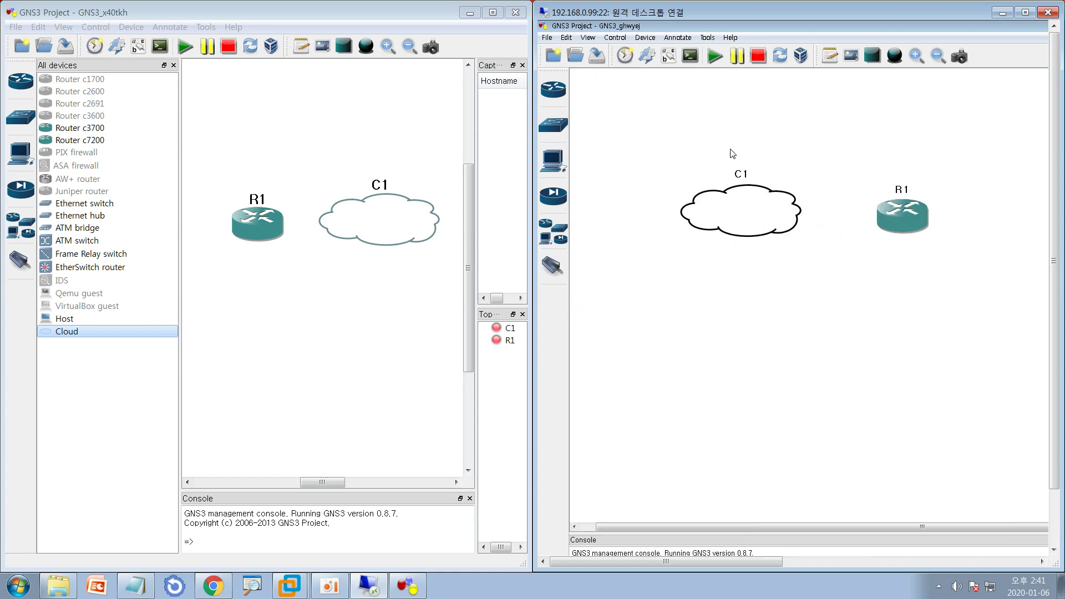
left_click_drag(728, 209, 681, 205)
left_click_drag(900, 217, 860, 221)
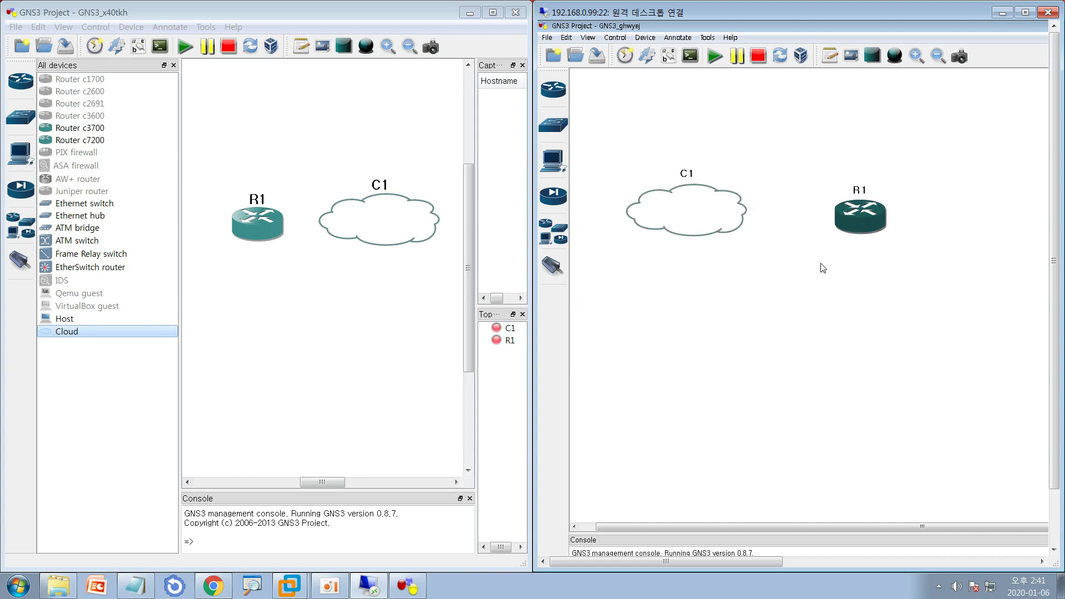
left_click(660, 218)
left_click(553, 195)
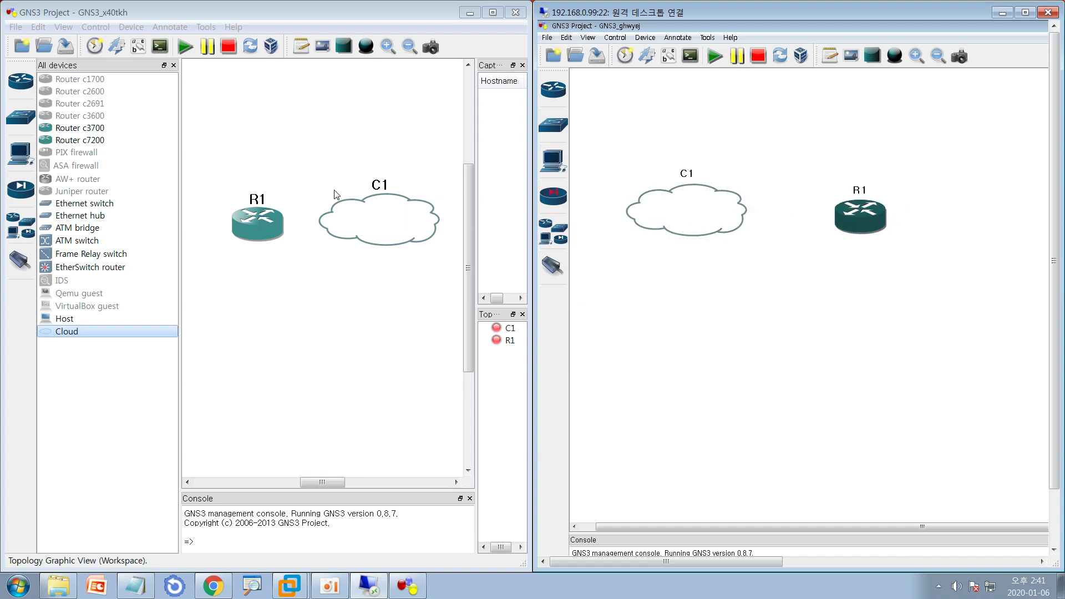
left_click(274, 224)
left_click_drag(742, 212, 840, 212)
mouse_move(627, 216)
left_mouse_down()
mouse_move(454, 205)
mouse_move(420, 222)
mouse_move(531, 202)
mouse_move(621, 218)
left_mouse_up()
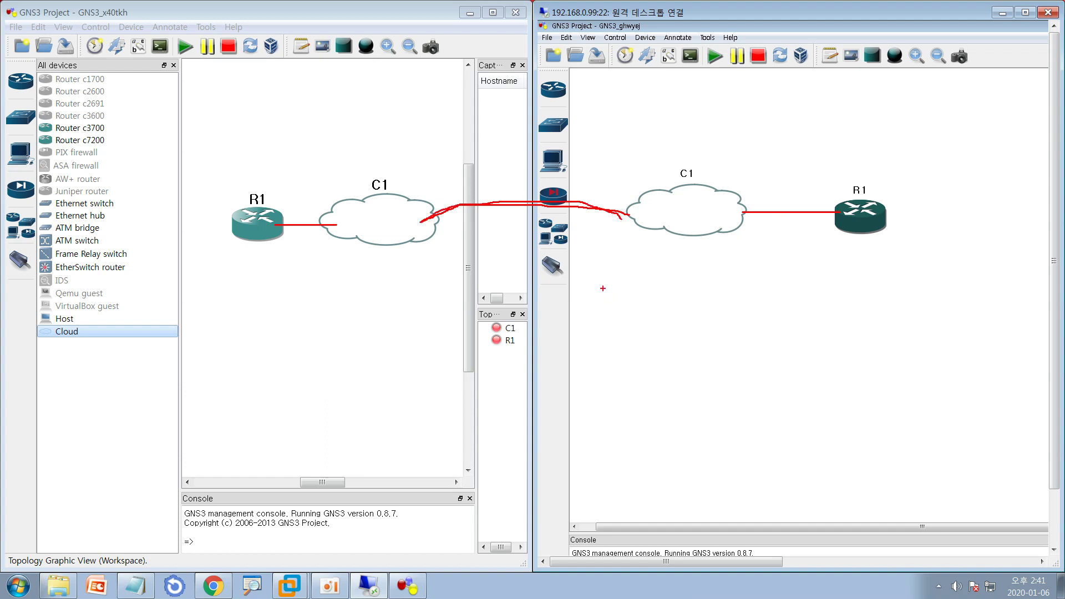
left_click_drag(281, 232, 836, 232)
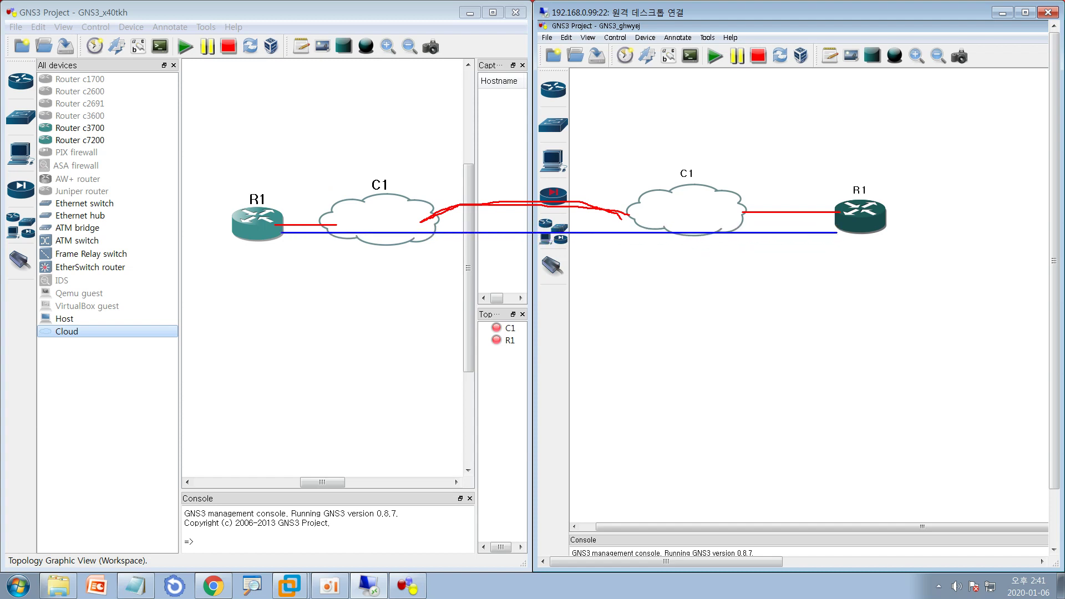
key("Escape")
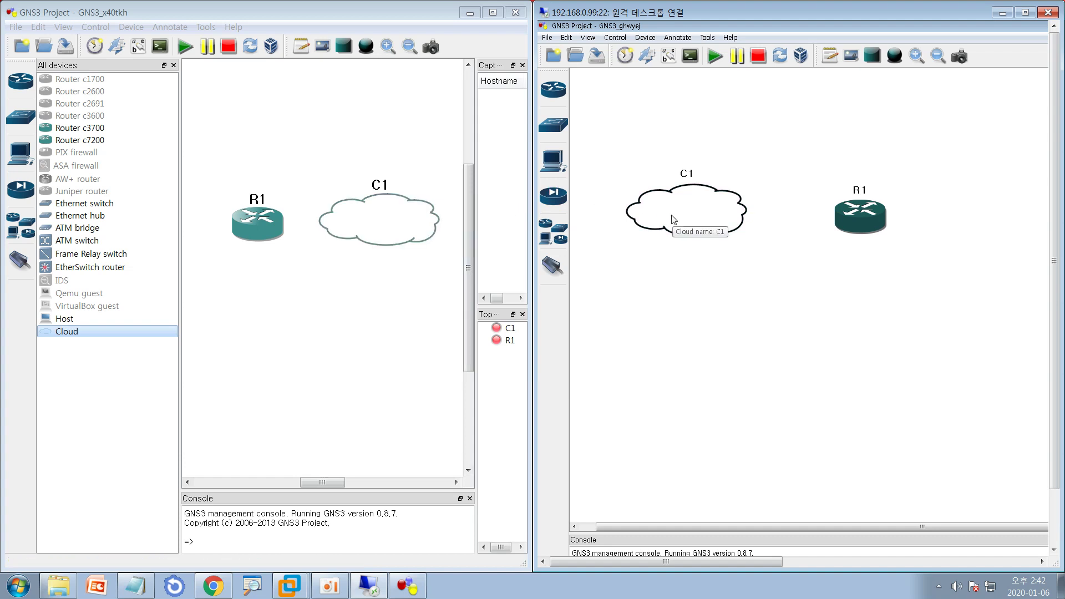
Examine the NIO Ethernet and NIO UDP settings of cloud C1 in the local project, widening the configurator to show all NIO types.
right_click(375, 225)
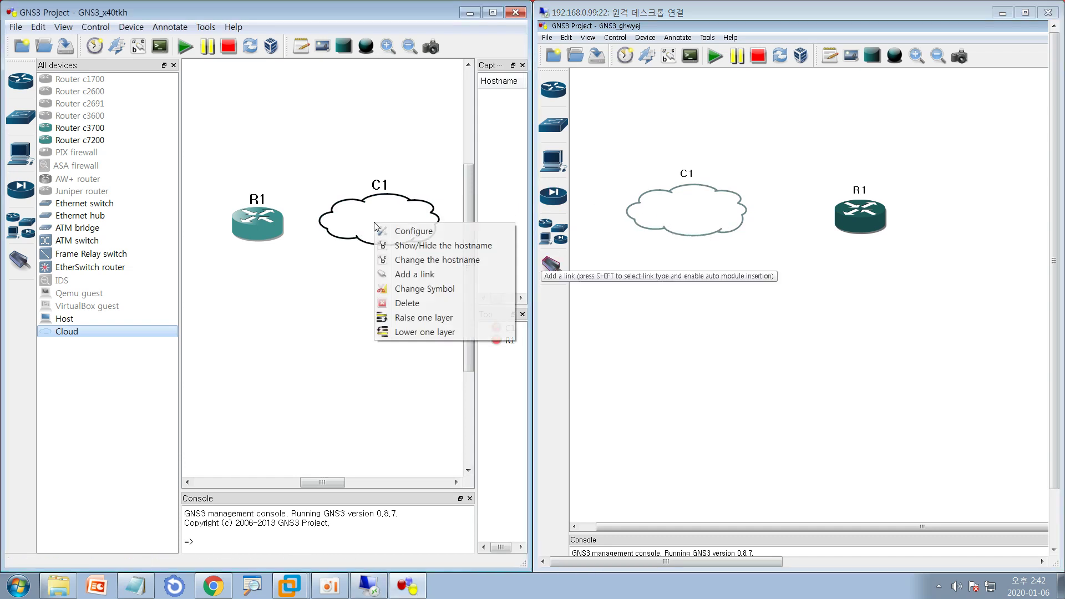
left_click(413, 231)
left_click(427, 181)
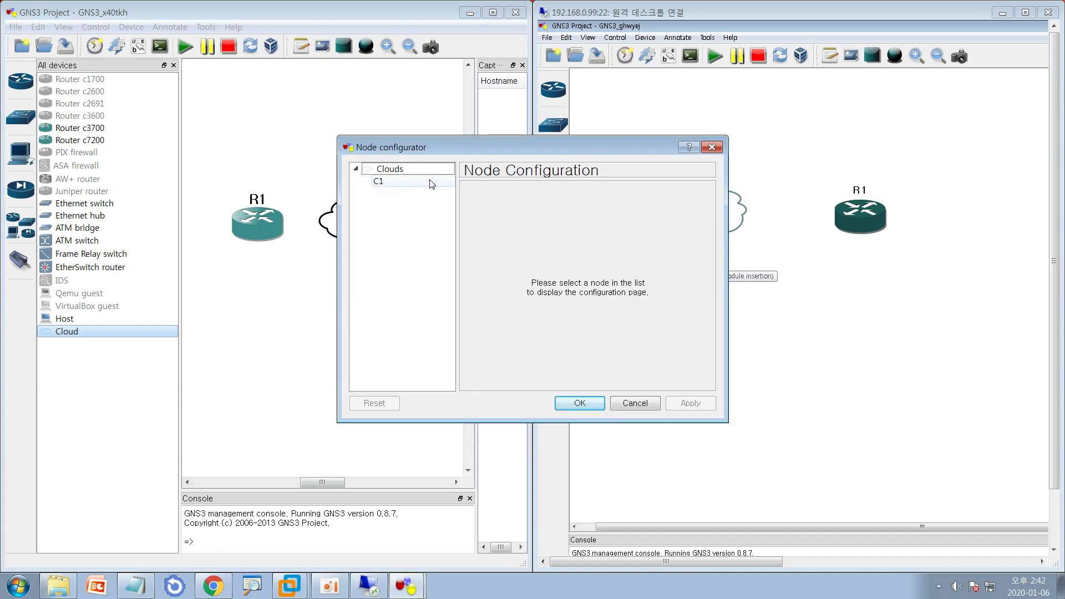
left_click_drag(602, 157, 462, 136)
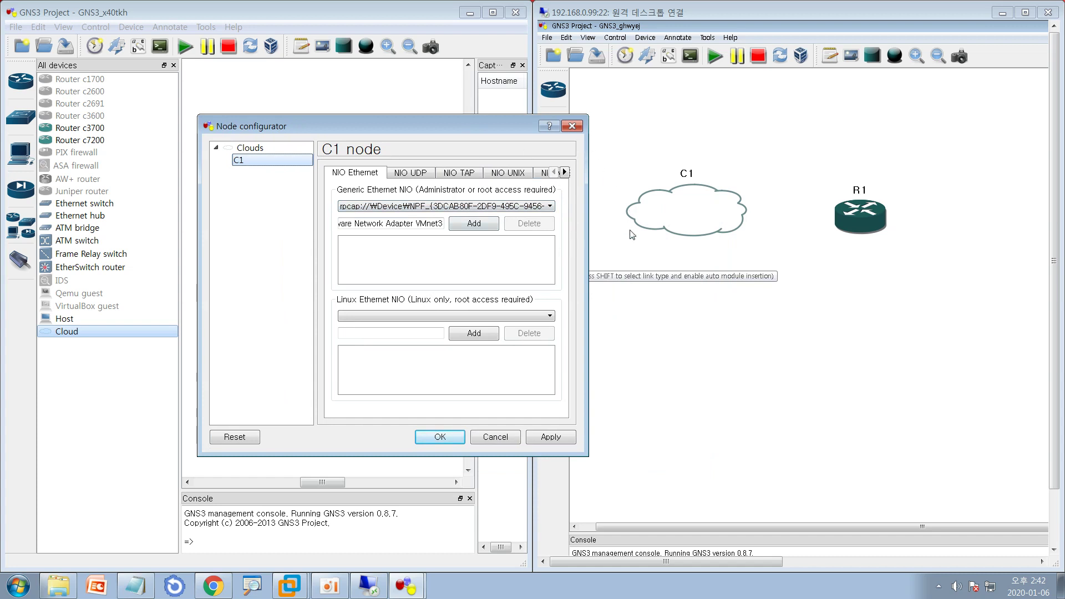
left_click(408, 172)
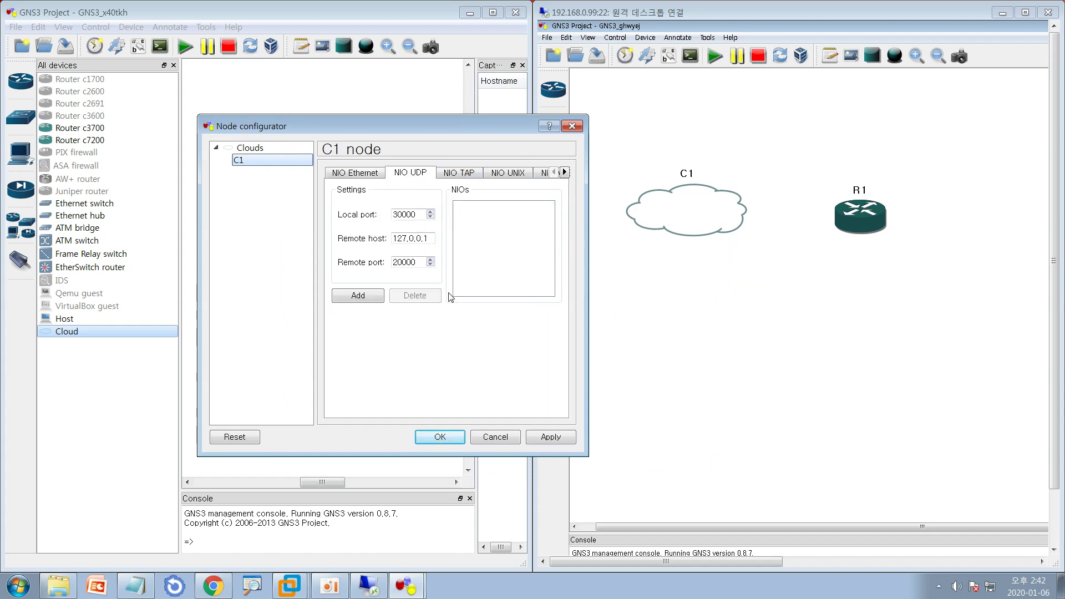
left_click(358, 173)
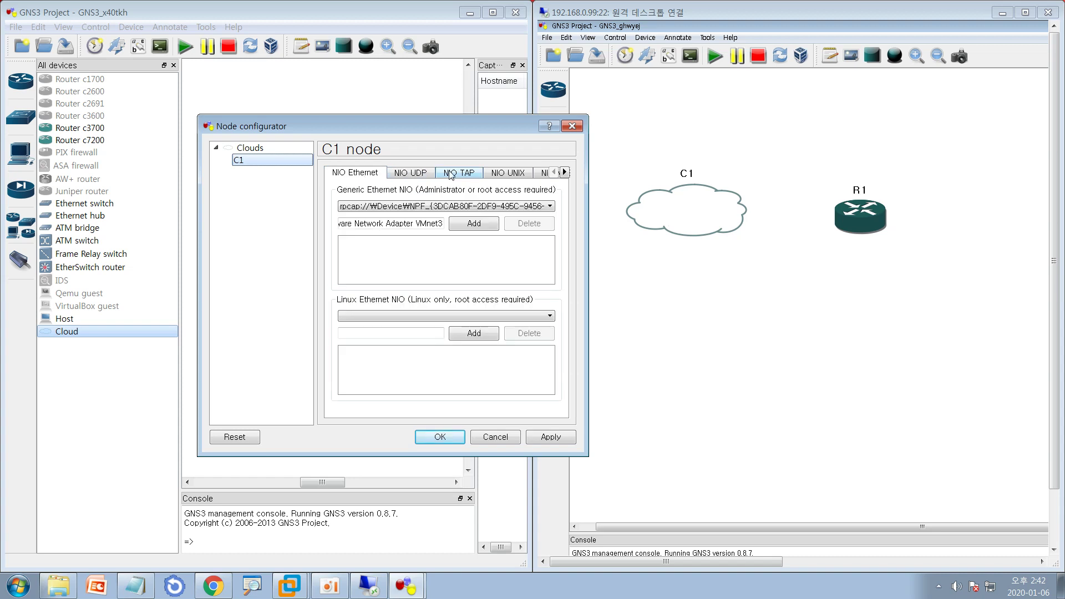
left_click(425, 173)
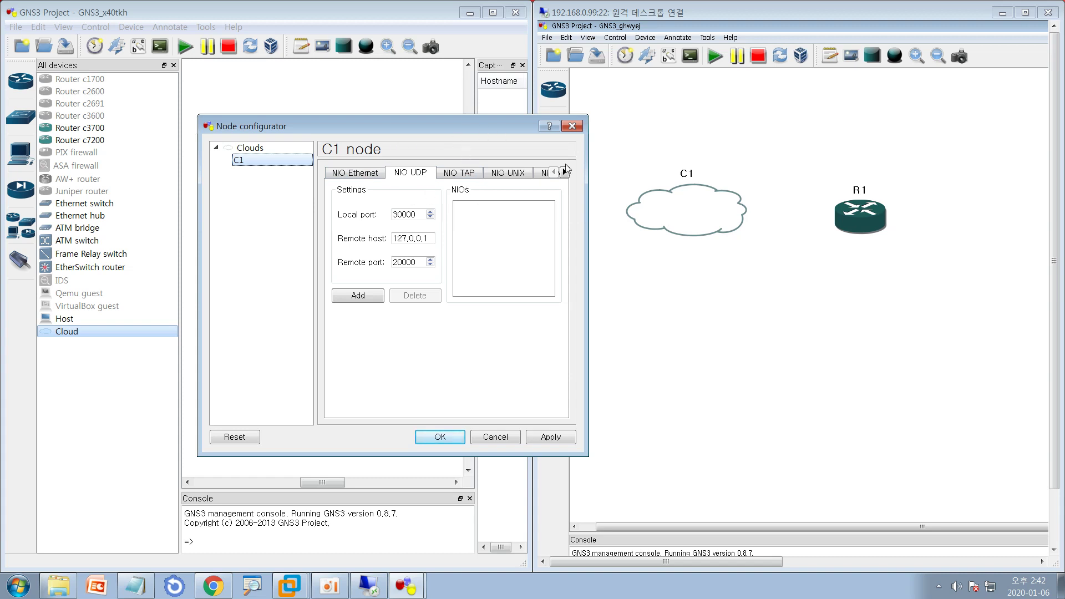
left_click_drag(503, 128, 398, 110)
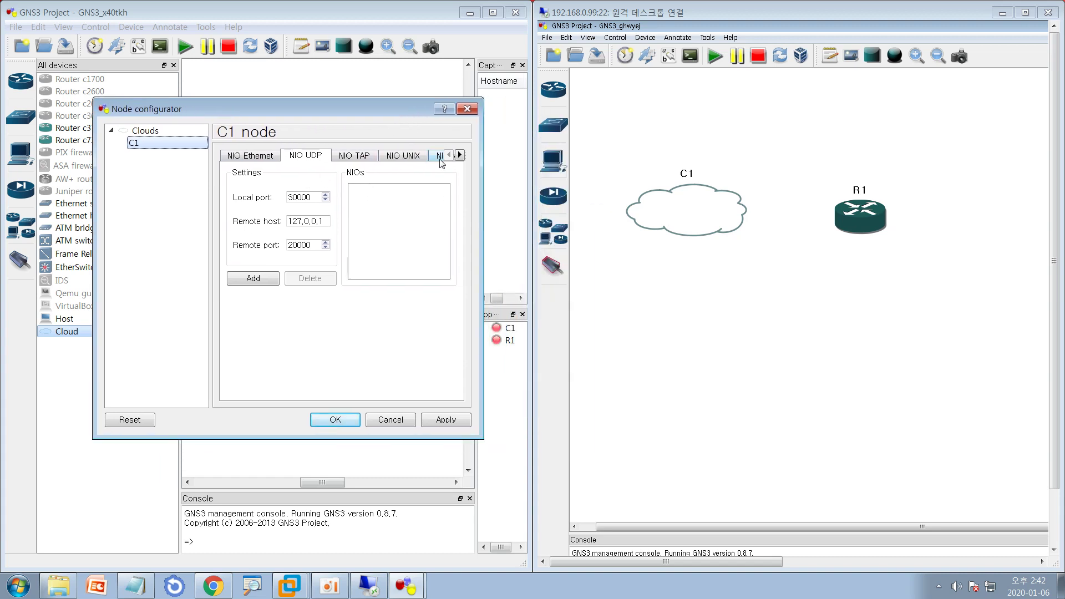
left_click_drag(485, 188, 672, 186)
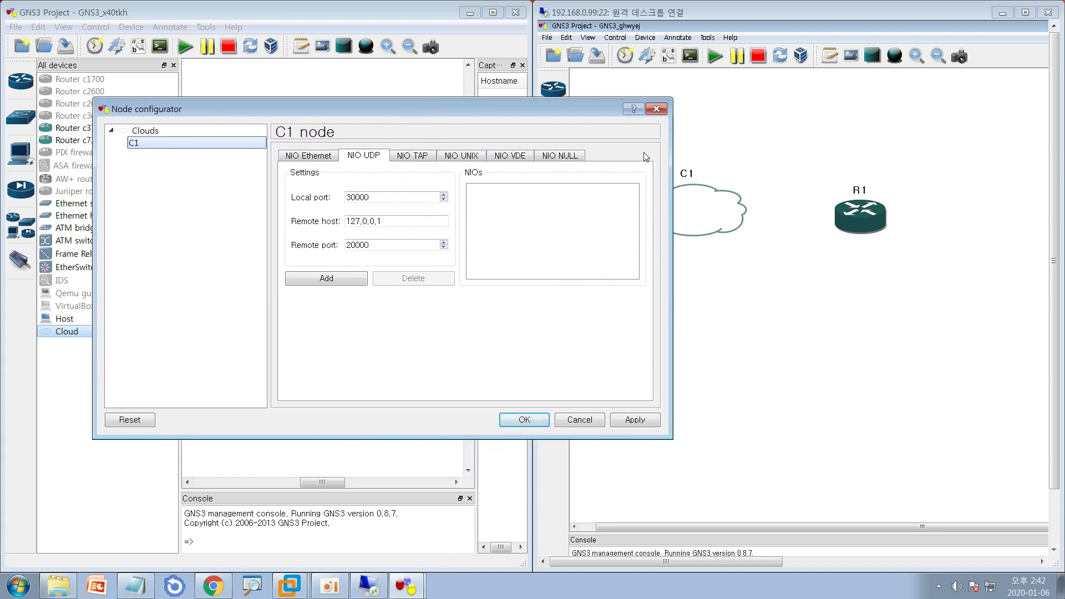
left_click(655, 110)
left_click(423, 221)
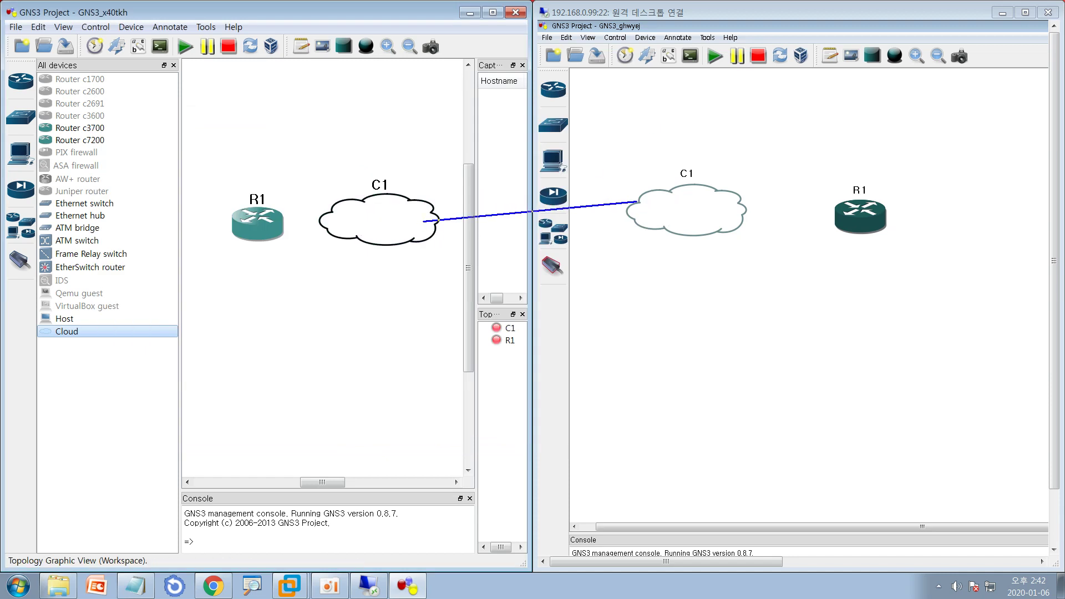
left_click_drag(650, 212, 650, 216)
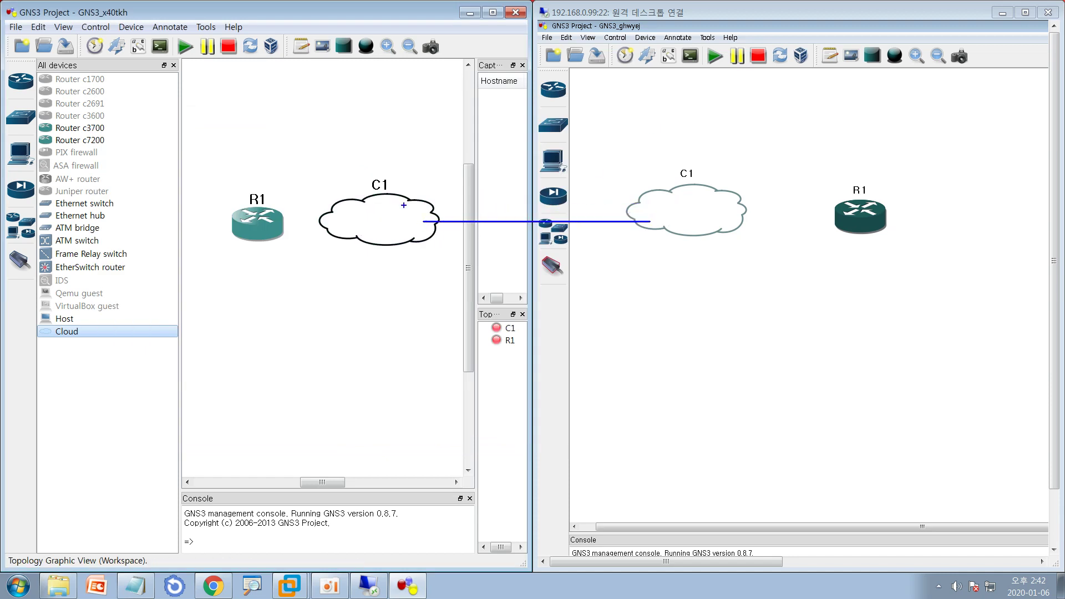
mouse_move(376, 229)
left_mouse_down()
mouse_move(354, 246)
mouse_move(333, 190)
mouse_move(366, 191)
left_mouse_up()
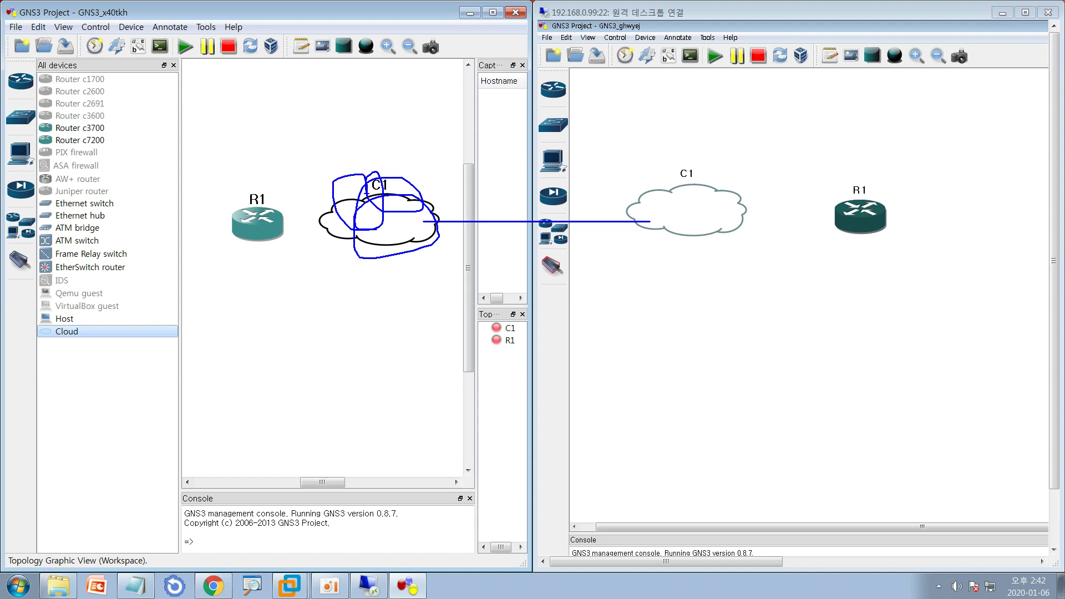
key("ctrl+z")
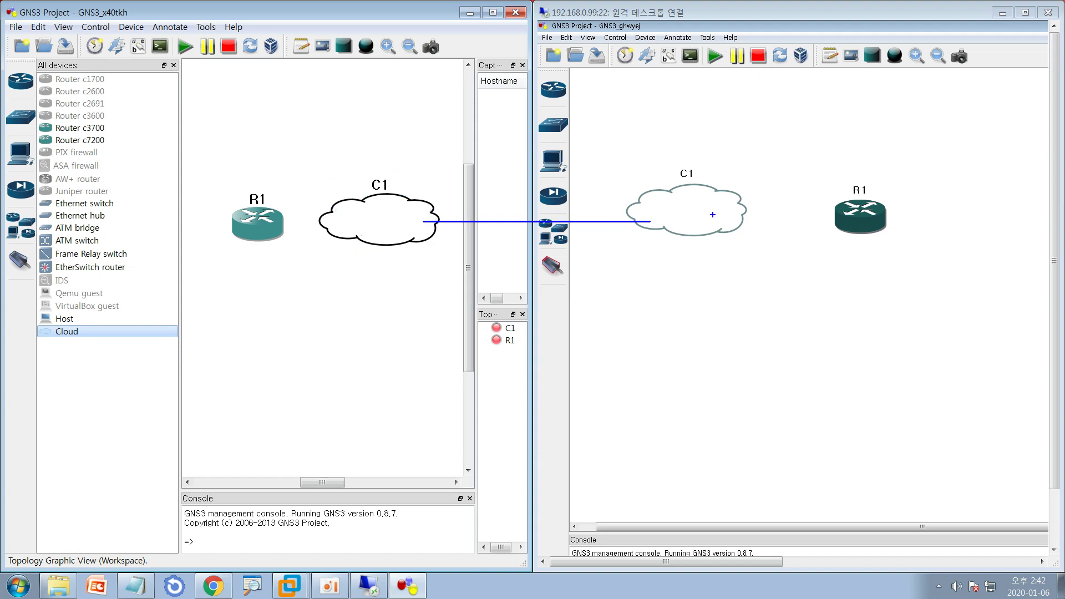
mouse_move(712, 215)
left_mouse_down()
mouse_move(699, 183)
mouse_move(663, 206)
mouse_move(711, 218)
mouse_move(682, 214)
mouse_move(674, 200)
mouse_move(684, 196)
left_mouse_up()
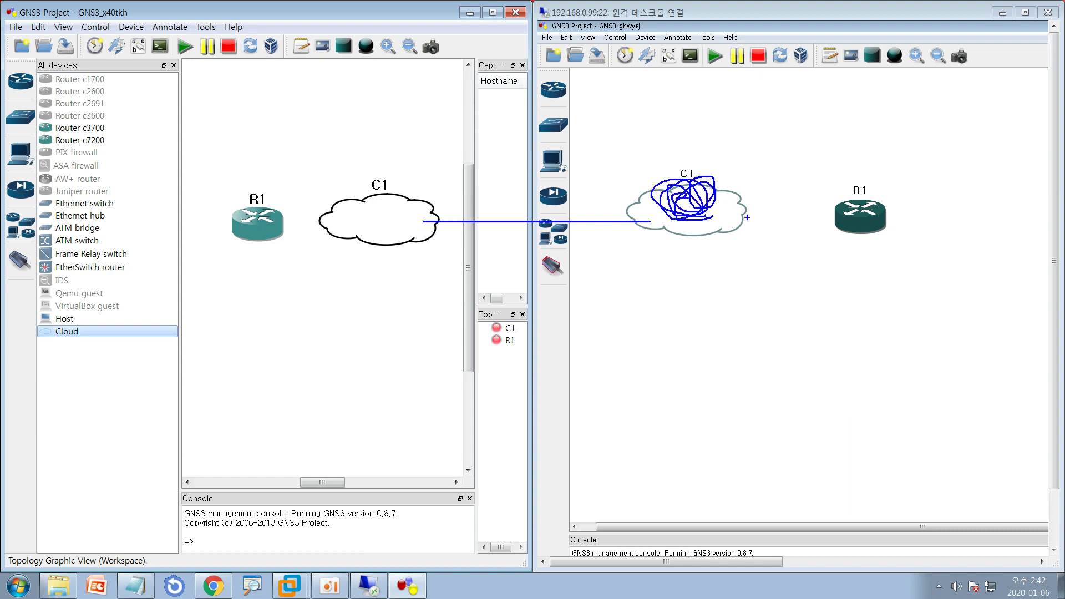
mouse_move(747, 218)
left_mouse_down()
mouse_move(857, 203)
mouse_move(838, 186)
left_mouse_up()
key("ctrl+z")
key("ctrl+z")
mouse_move(871, 220)
left_mouse_down()
mouse_move(744, 216)
mouse_move(773, 239)
left_mouse_up()
left_click_drag(720, 214, 703, 191)
mouse_move(397, 210)
left_mouse_down()
mouse_move(346, 202)
mouse_move(369, 213)
left_mouse_up()
key("ctrl+z")
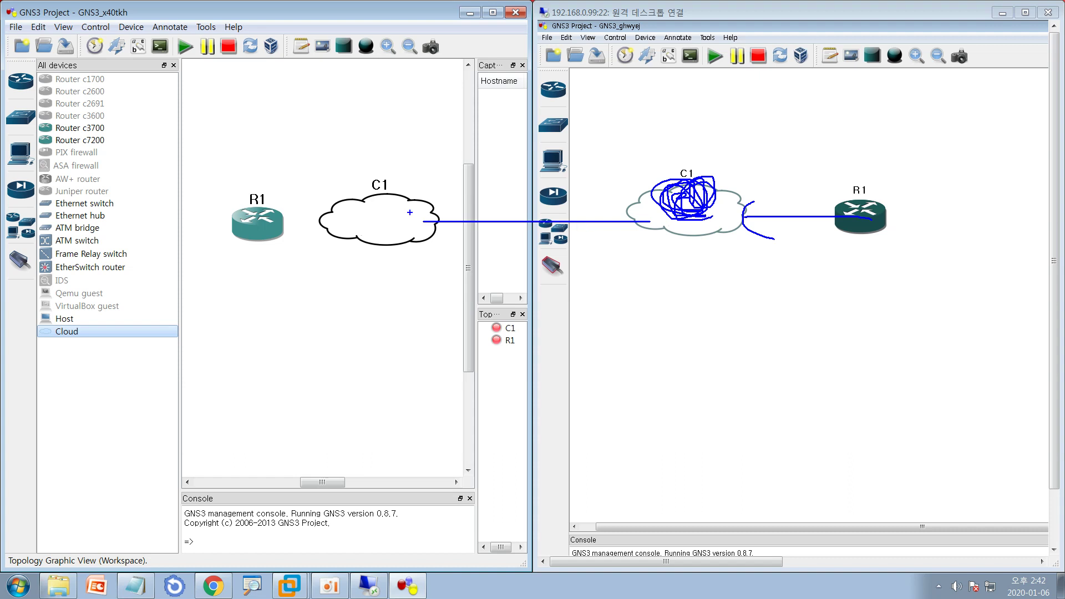
mouse_move(419, 184)
left_mouse_down()
mouse_move(421, 219)
mouse_move(442, 181)
left_mouse_up()
left_click_drag(701, 194, 730, 161)
key("Escape")
Open the NIO UDP settings of cloud C1 in the local project and set the local port to 30001.
right_click(410, 209)
left_click(441, 218)
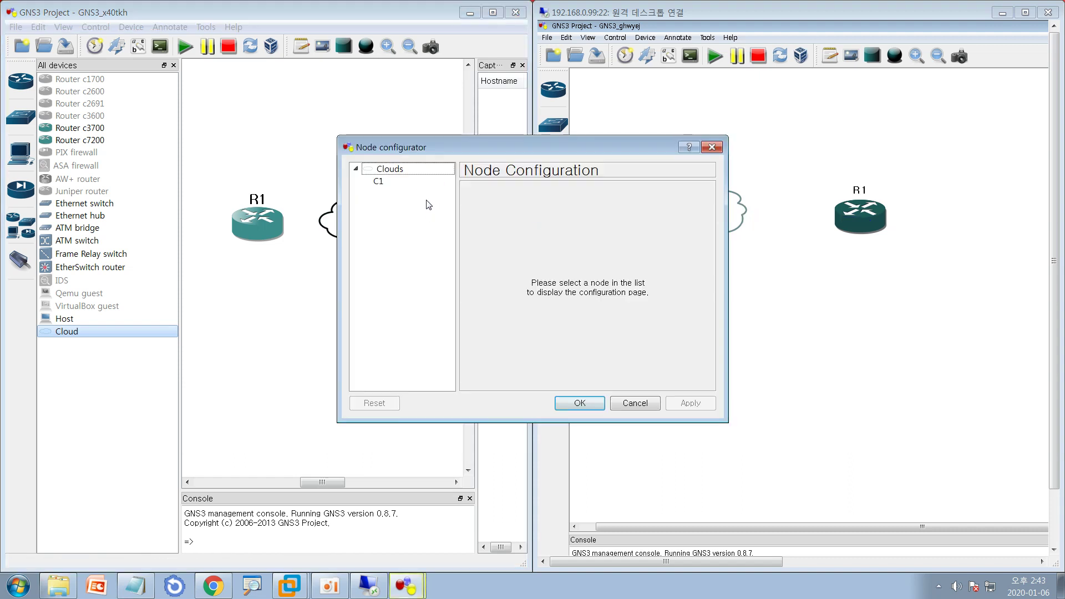
left_click(408, 182)
left_click(535, 195)
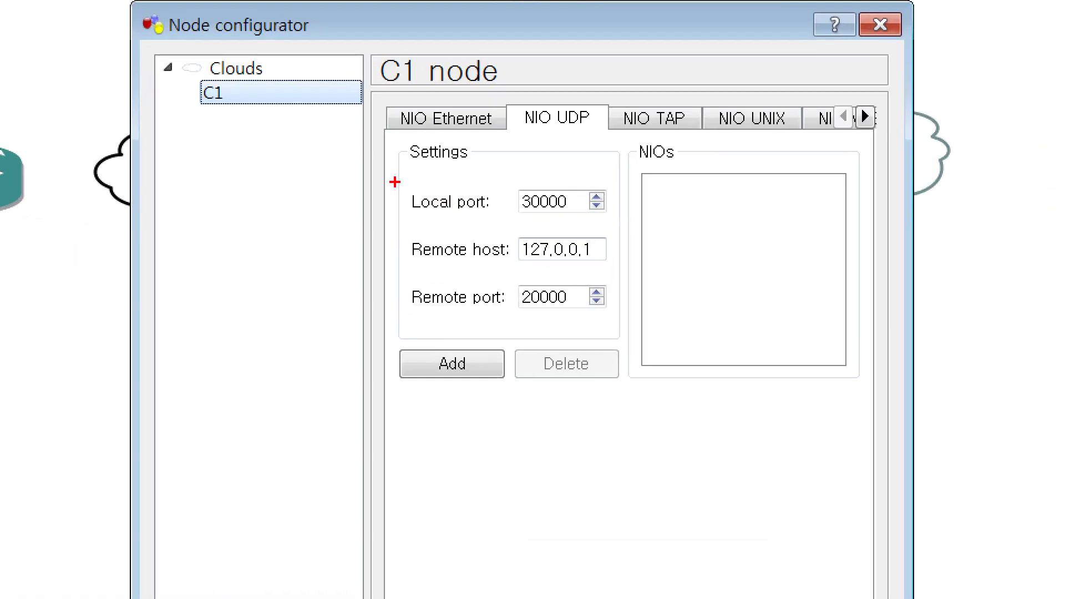
left_click_drag(394, 182, 581, 219)
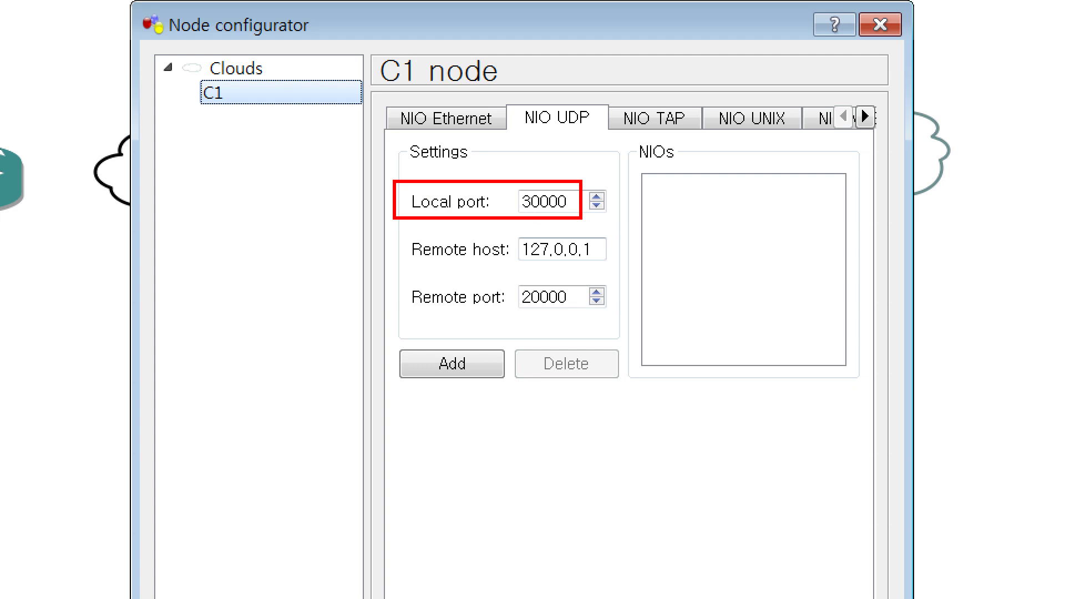
key("b")
left_click_drag(399, 223, 604, 272)
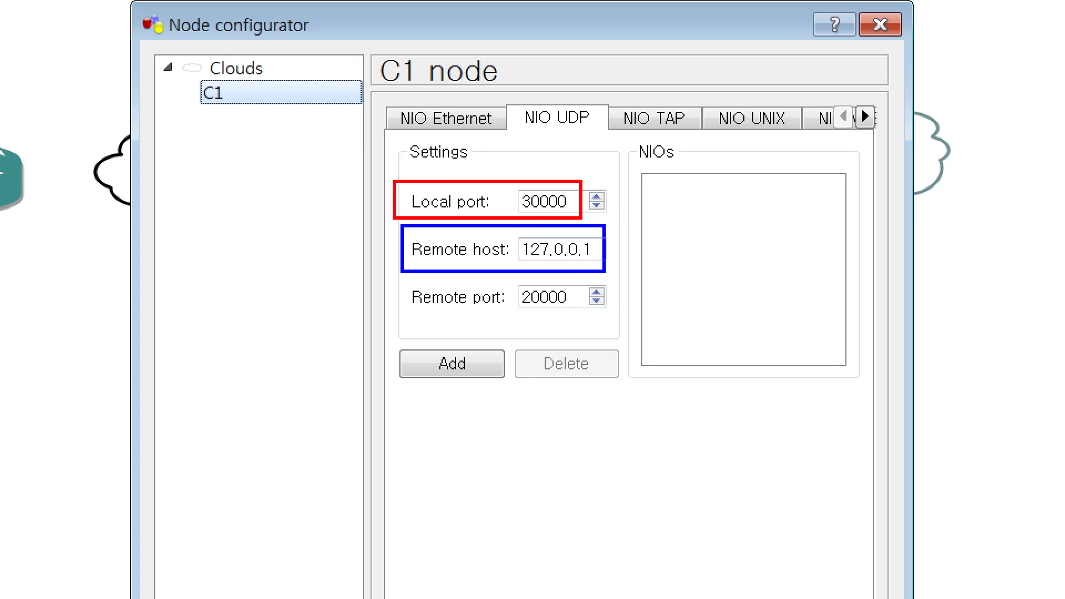
left_click_drag(399, 280, 610, 316)
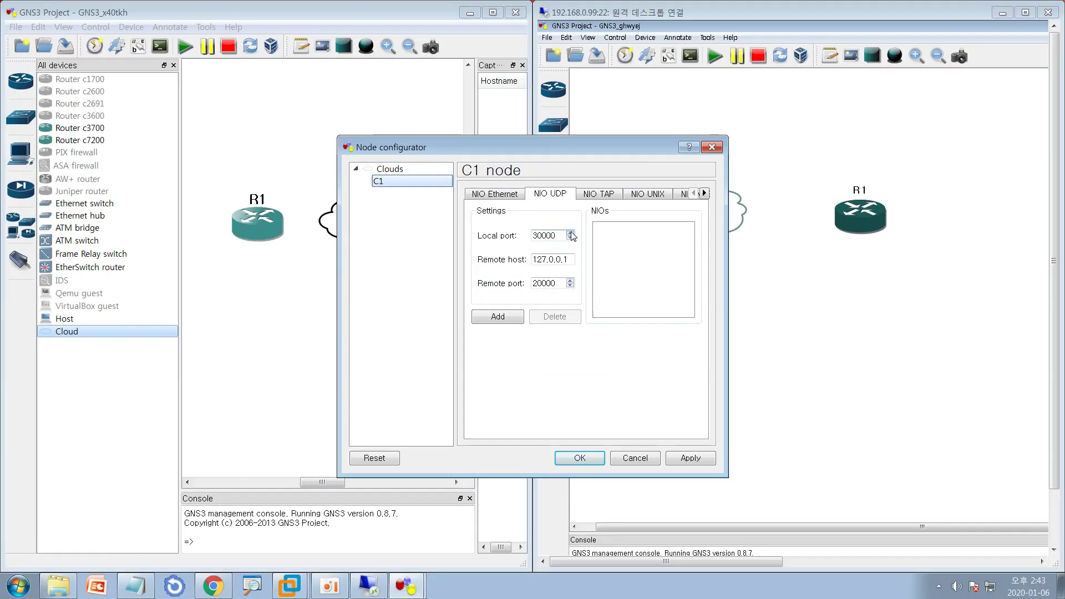
left_click(571, 234)
left_click(561, 238)
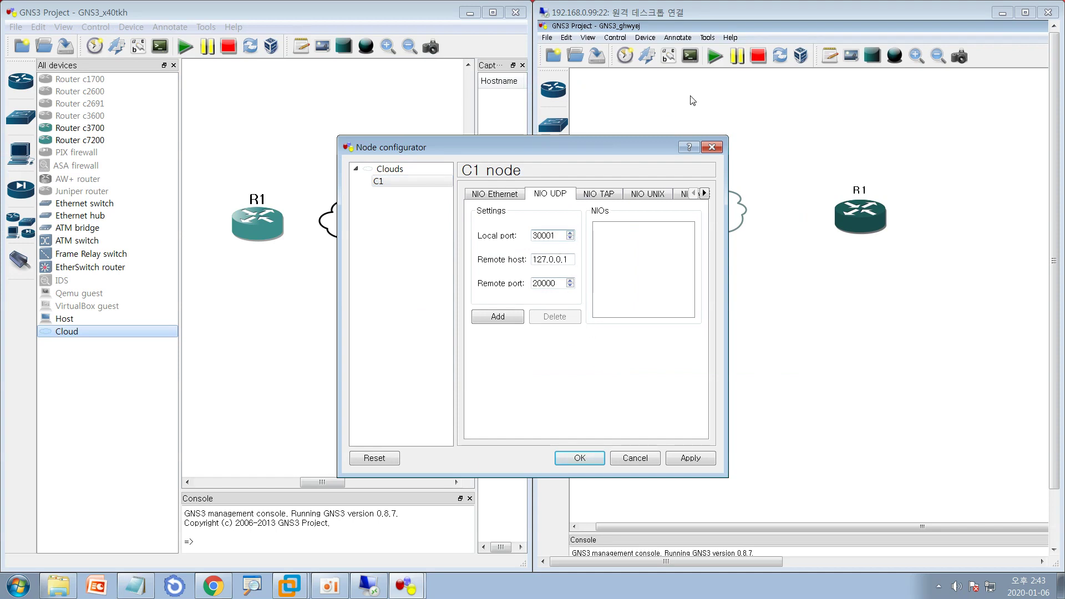
mouse_move(851, 261)
left_mouse_down()
mouse_move(915, 166)
mouse_move(842, 172)
mouse_move(876, 233)
mouse_move(962, 197)
left_mouse_up()
key("Escape")
Set the remote host to 192.168.0.99 and the remote port to 20001, and add this UDP NIO to the local cloud C1.
double_click(550, 259)
key("ctrl+a")
type("192.168.0.9")
left_click(570, 281)
key("ctrl+2")
left_click_drag(735, 223, 902, 235)
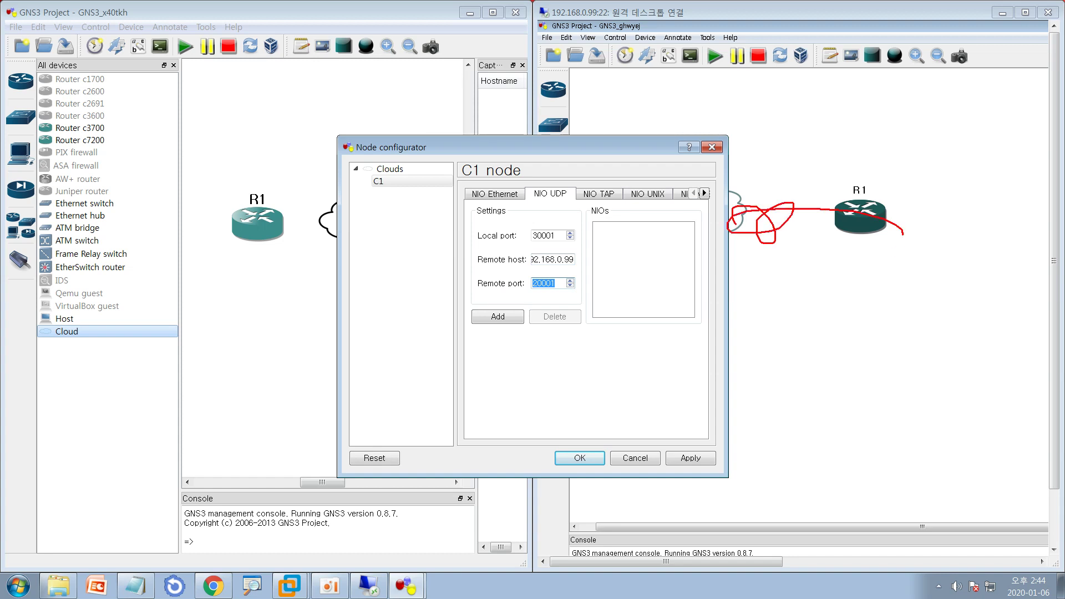
key("Escape")
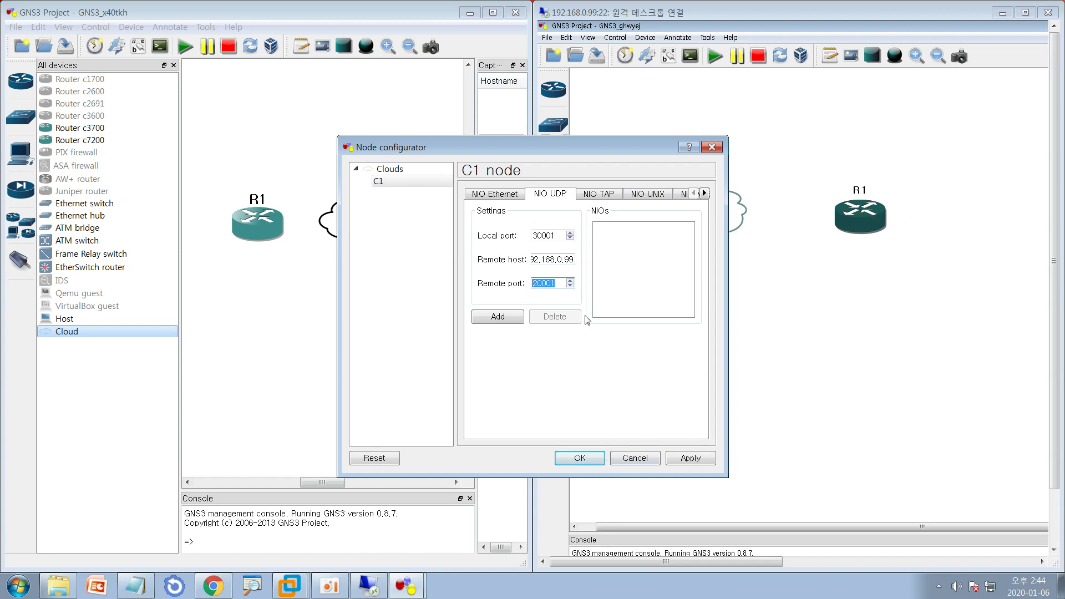
left_click(496, 316)
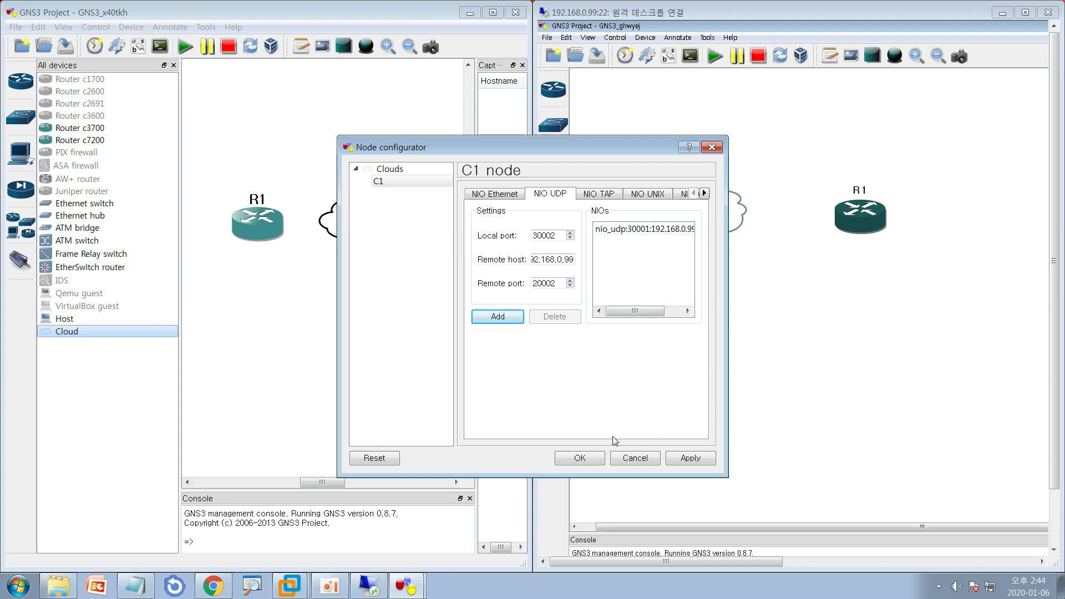
left_click(599, 456)
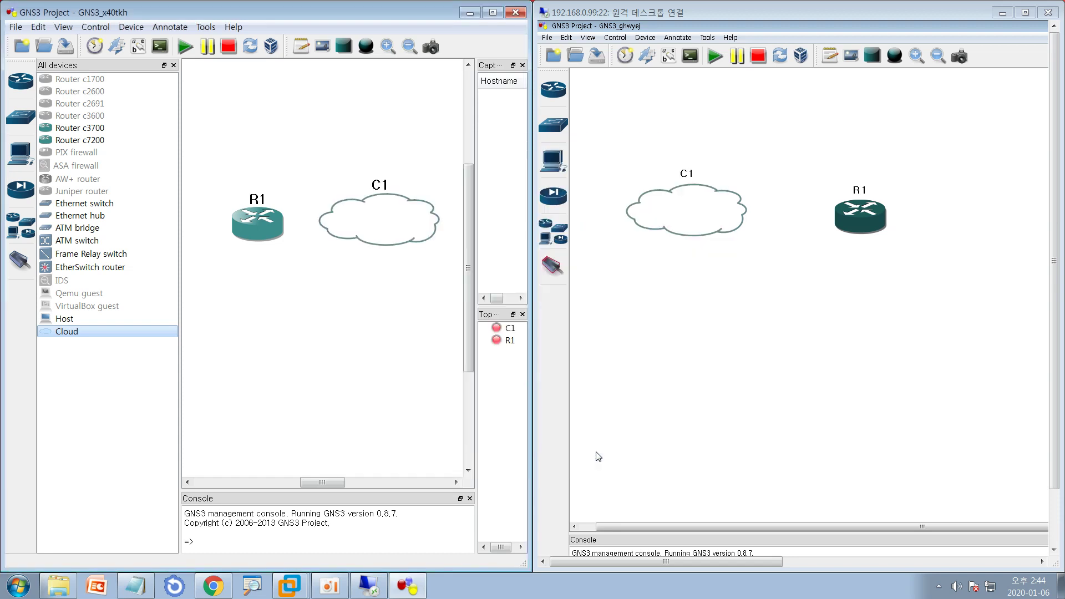
Open the NIO UDP settings of cloud C1 in the remote project, moving and widening the configurator to show all NIO types.
right_click(723, 223)
left_click(746, 214)
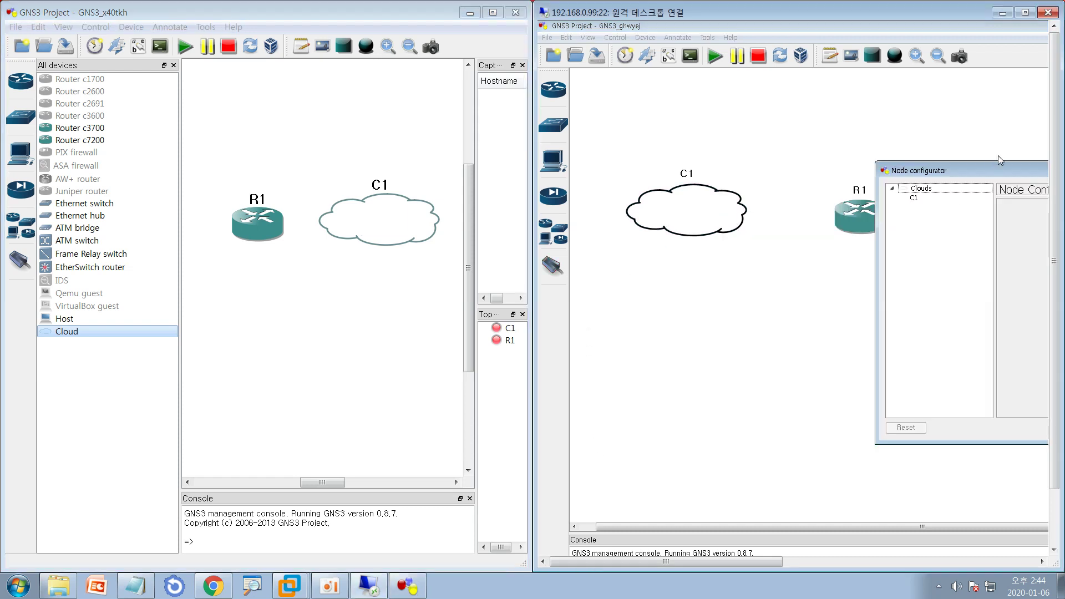
left_click_drag(999, 172, 696, 177)
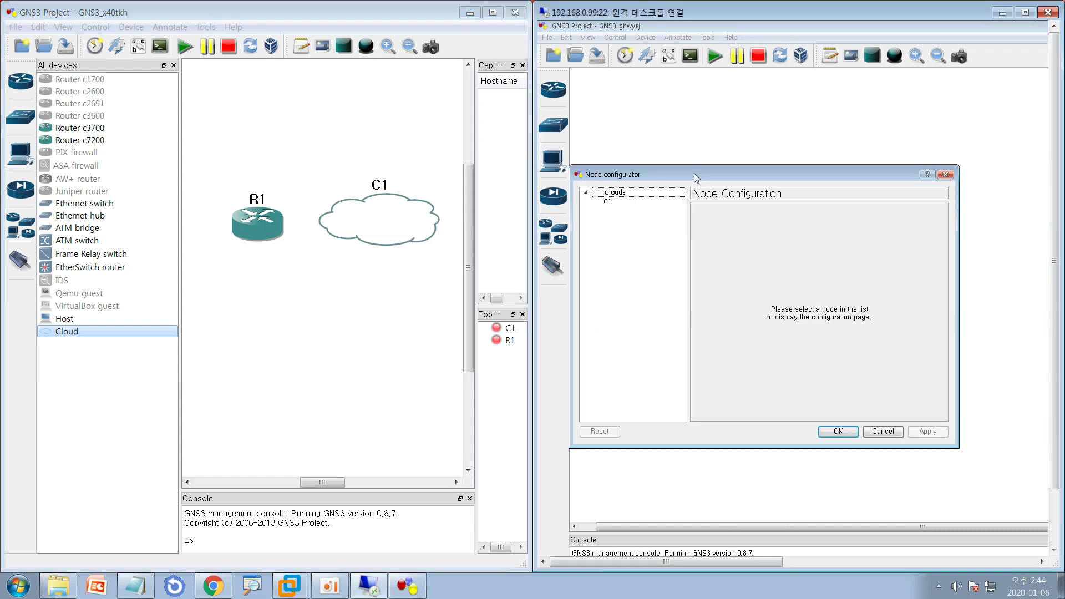
left_click(617, 202)
left_click(777, 213)
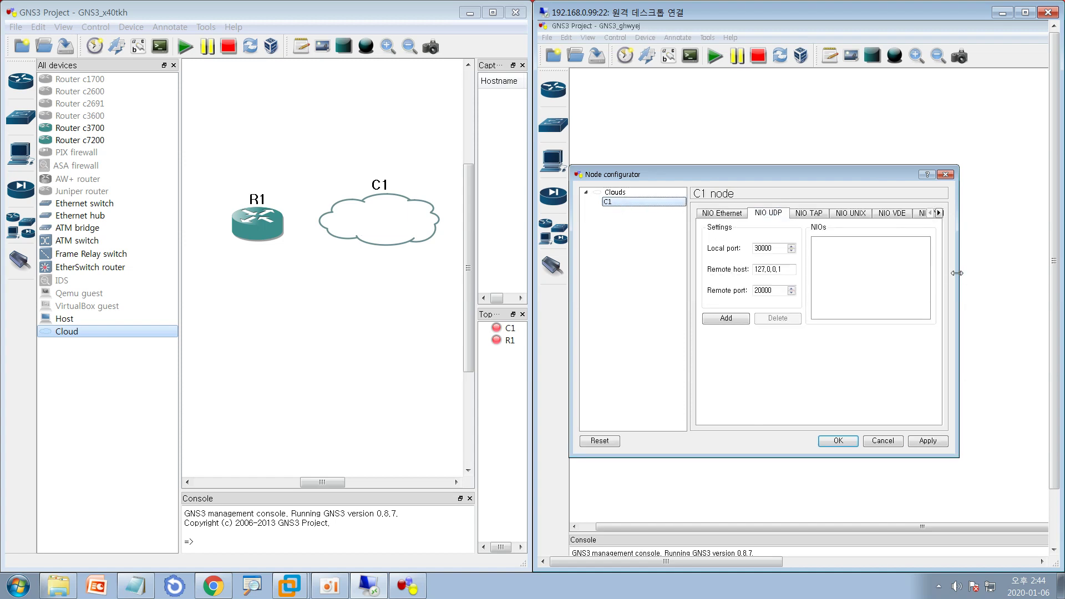
left_click_drag(959, 274, 1038, 274)
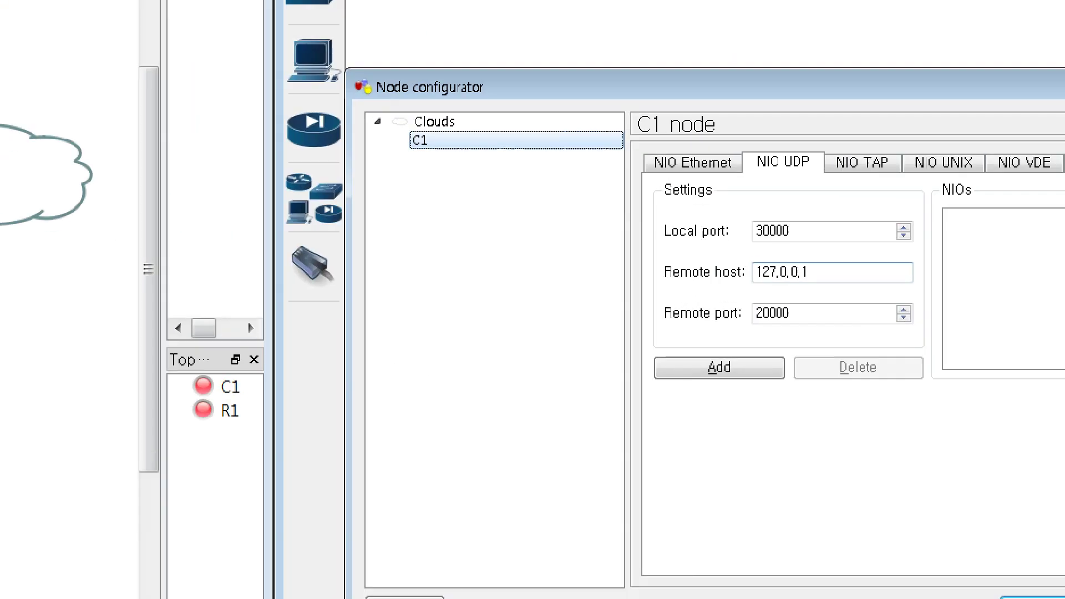
mouse_move(627, 221)
left_mouse_down()
mouse_move(912, 278)
mouse_move(924, 258)
left_mouse_up()
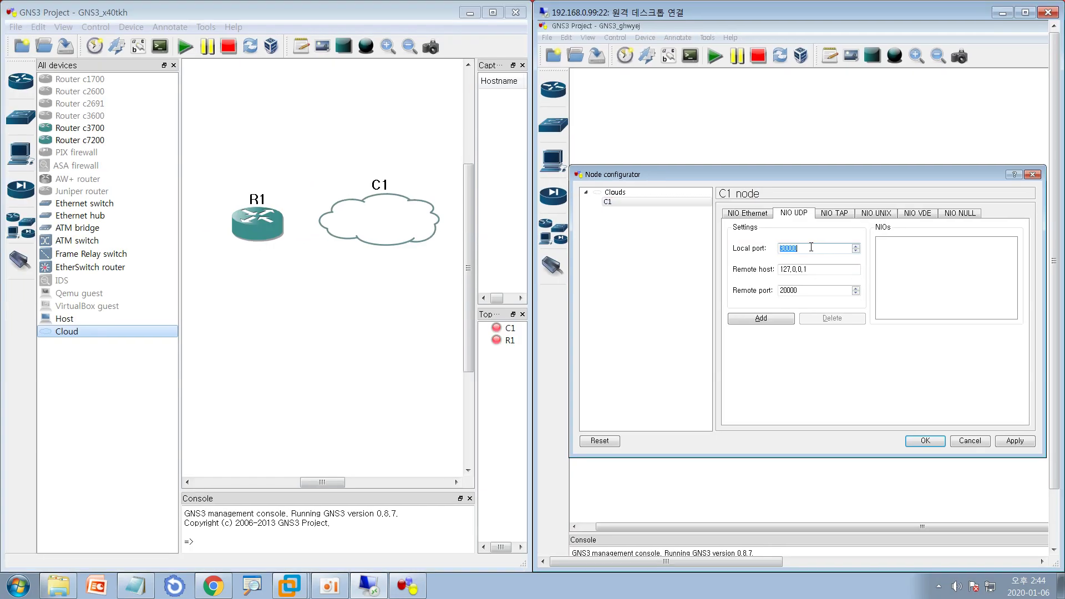
Add a UDP NIO to the remote cloud C1 with local port 20001, remote host 192.168.0.100 and remote port 30001.
type("2")
double_click(818, 289)
type("3")
triple_click(816, 269)
type("19")
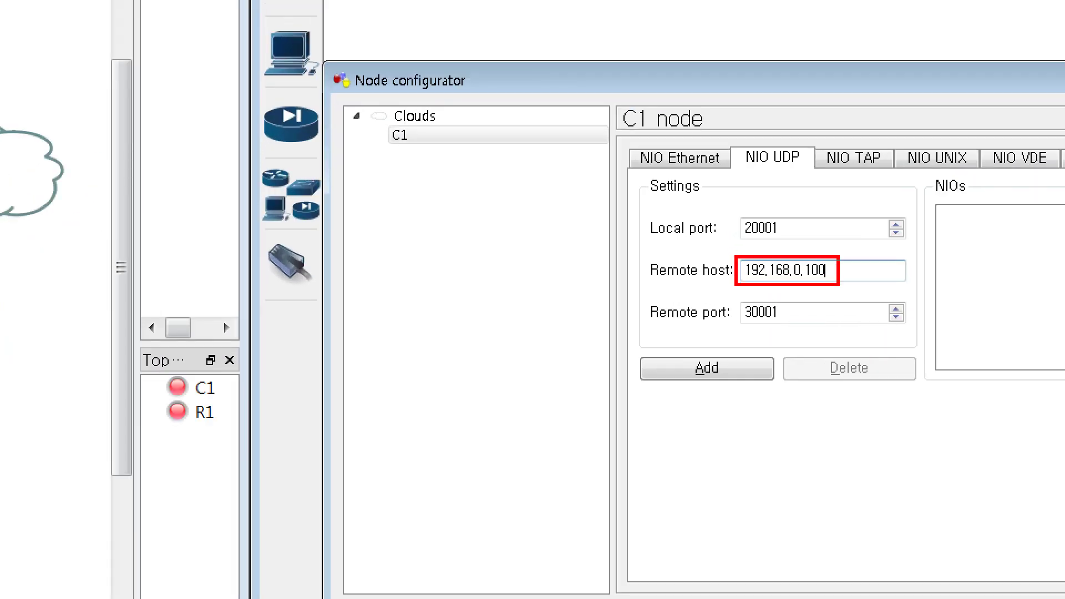
left_click_drag(737, 296, 799, 330)
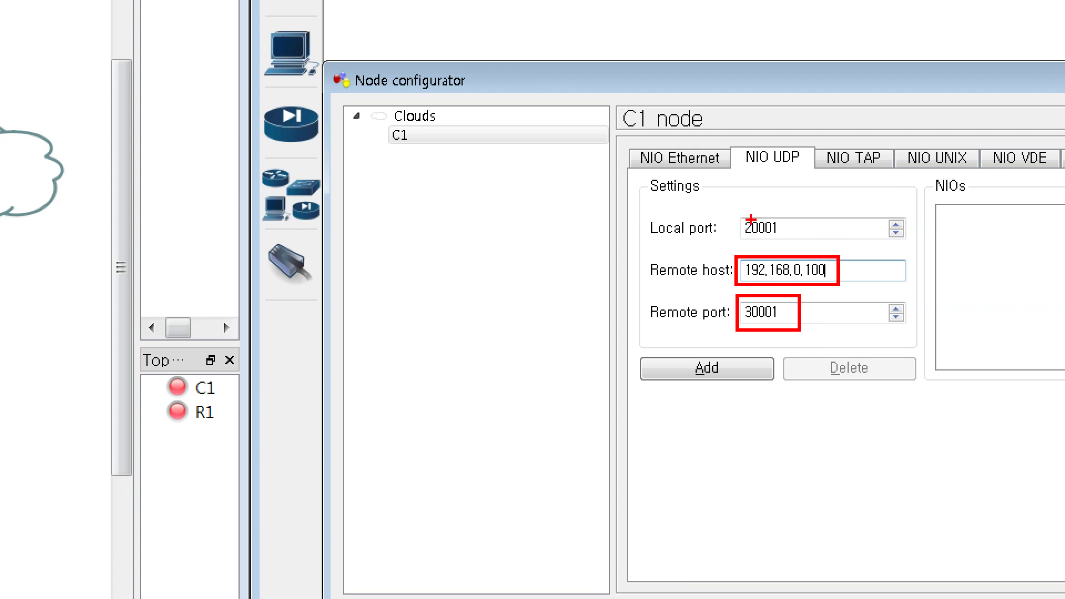
key("b")
left_click_drag(736, 218, 793, 245)
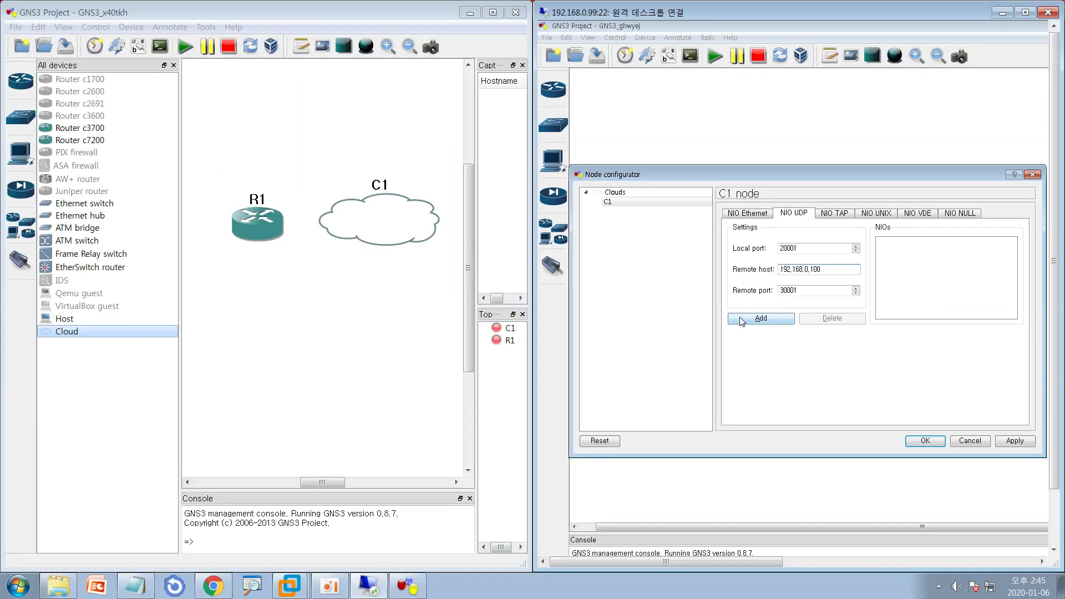
left_click(761, 319)
left_click(922, 442)
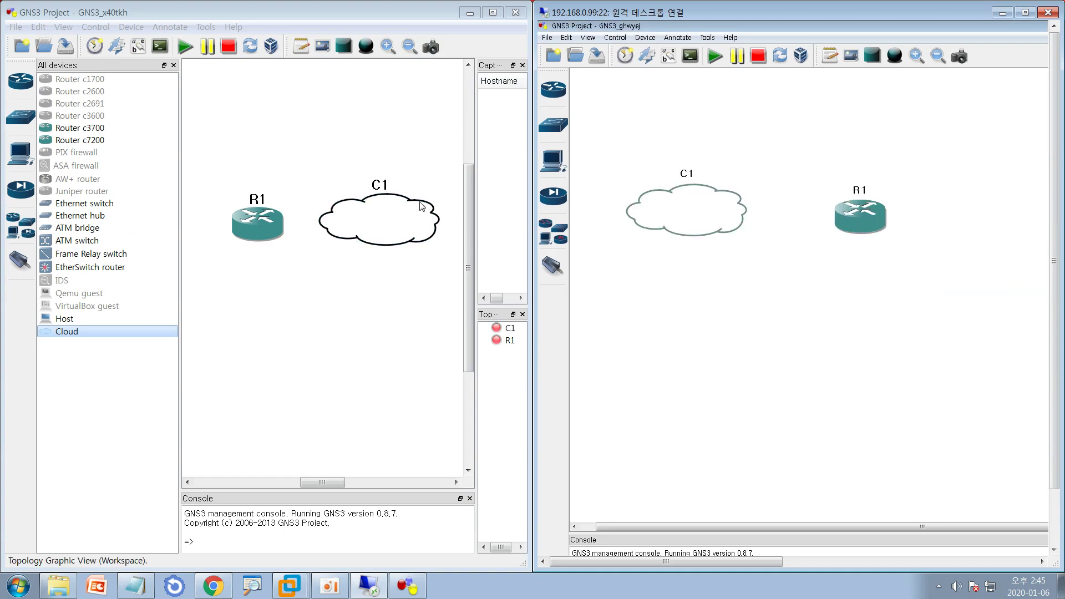
Install a C7200-IO-2FE adapter in slot 0 of router R1 in the local project.
right_click(245, 214)
left_click(285, 223)
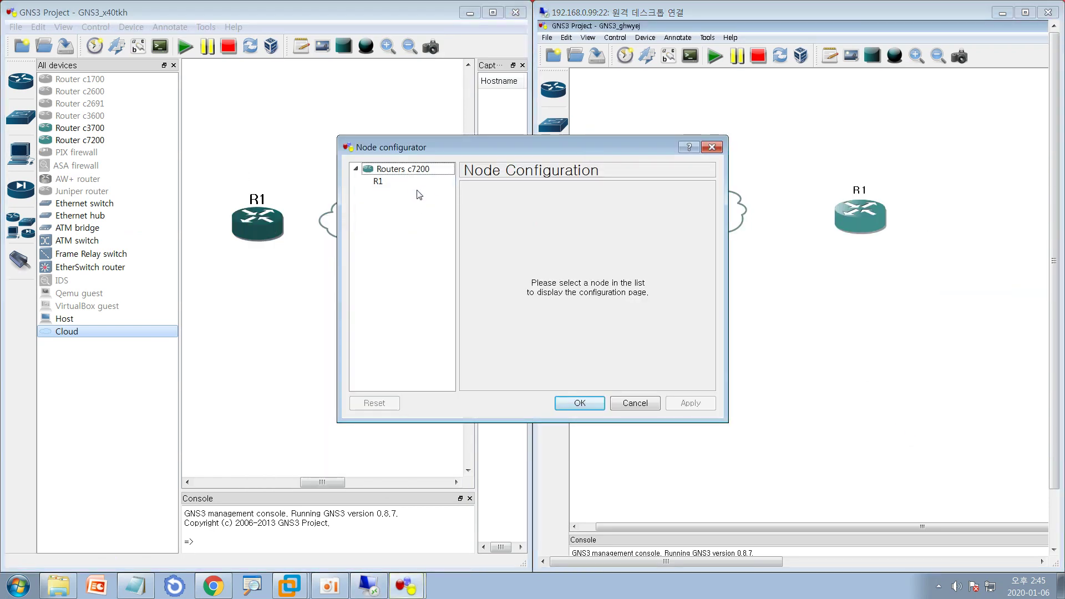
left_click(383, 181)
left_click(617, 193)
left_click(589, 227)
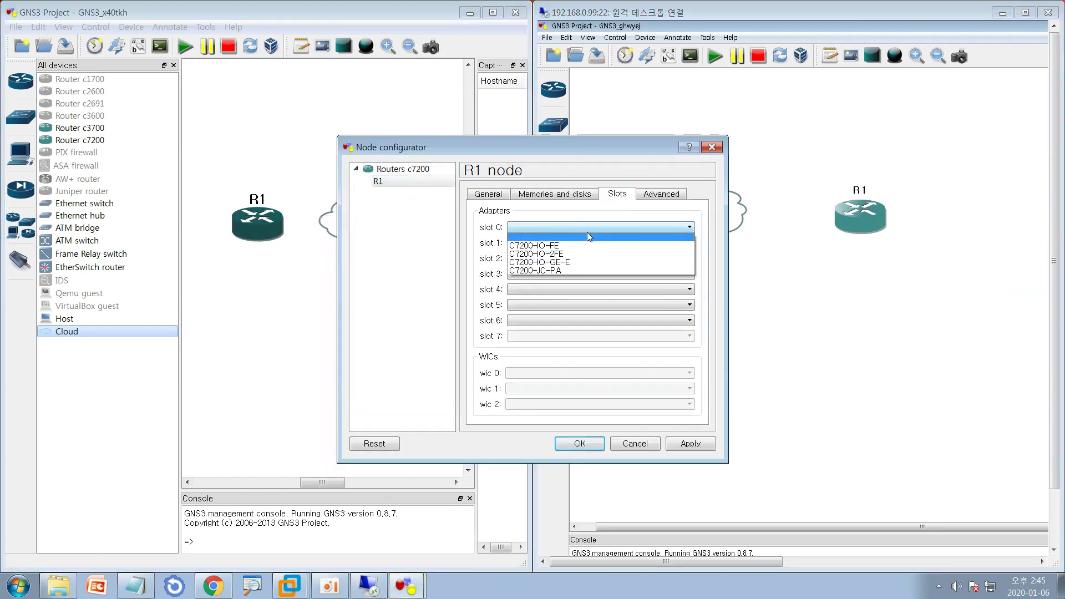
left_click(555, 254)
left_click(580, 443)
Install a C7200-IO-2FE adapter in slot 0 of router R1 in the remote project.
right_click(862, 211)
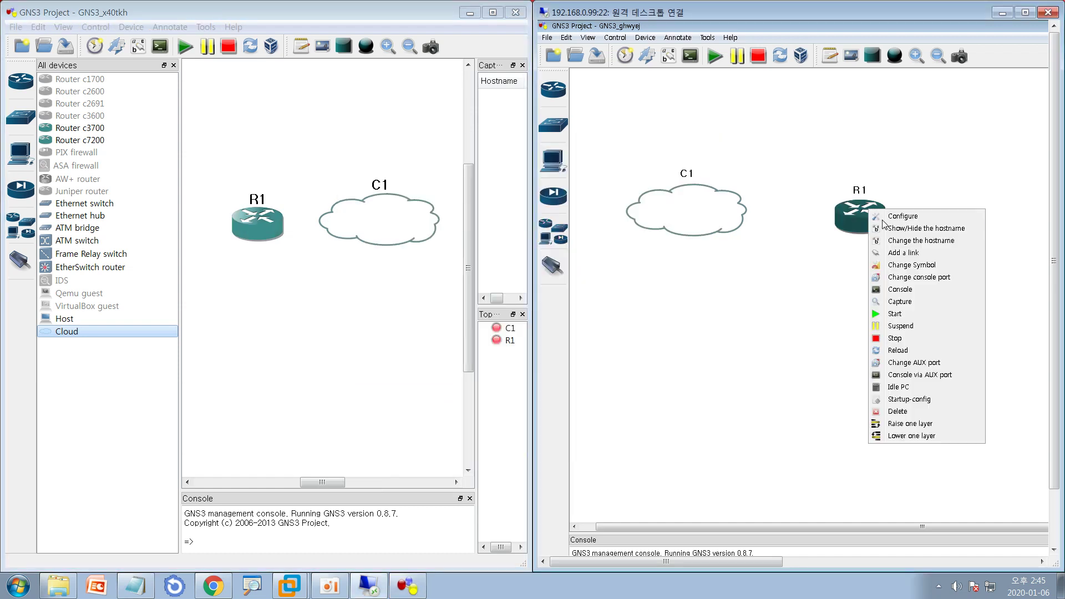
left_click(885, 216)
left_click(716, 190)
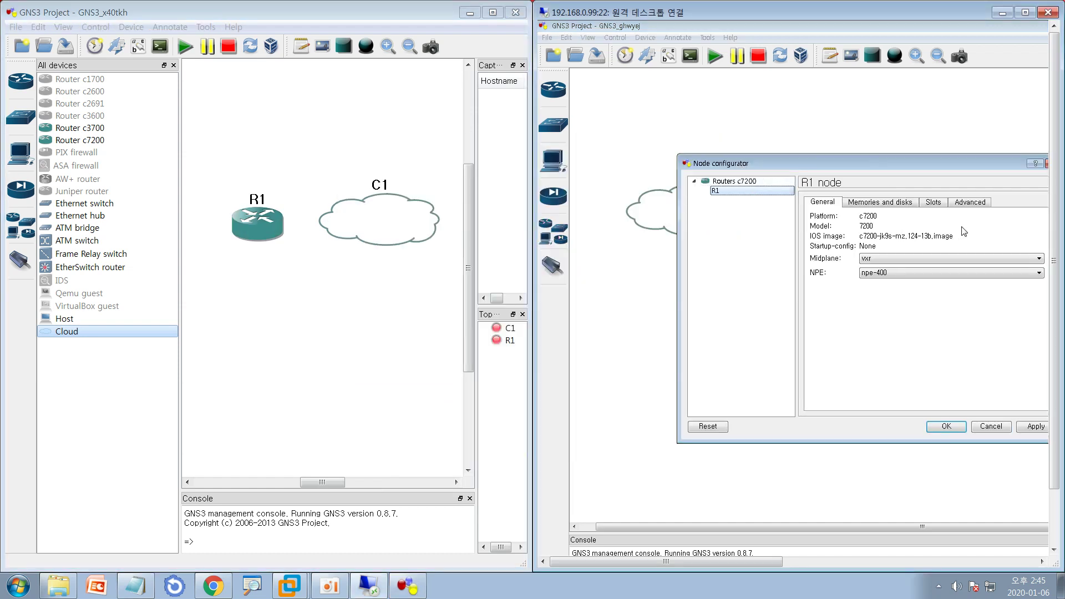
left_click(934, 202)
left_click(912, 230)
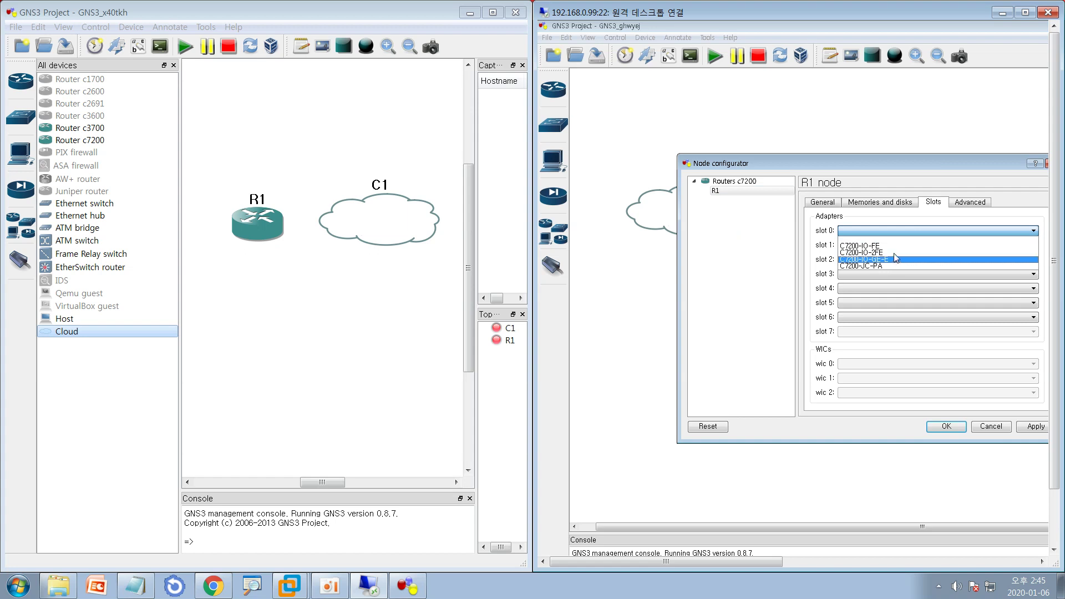
left_click(897, 259)
left_click(945, 426)
Link interface f0/0 of the local router R1 to cloud C1's nio_udp:30001:192.168.0.99:20001 connection.
left_click(22, 262)
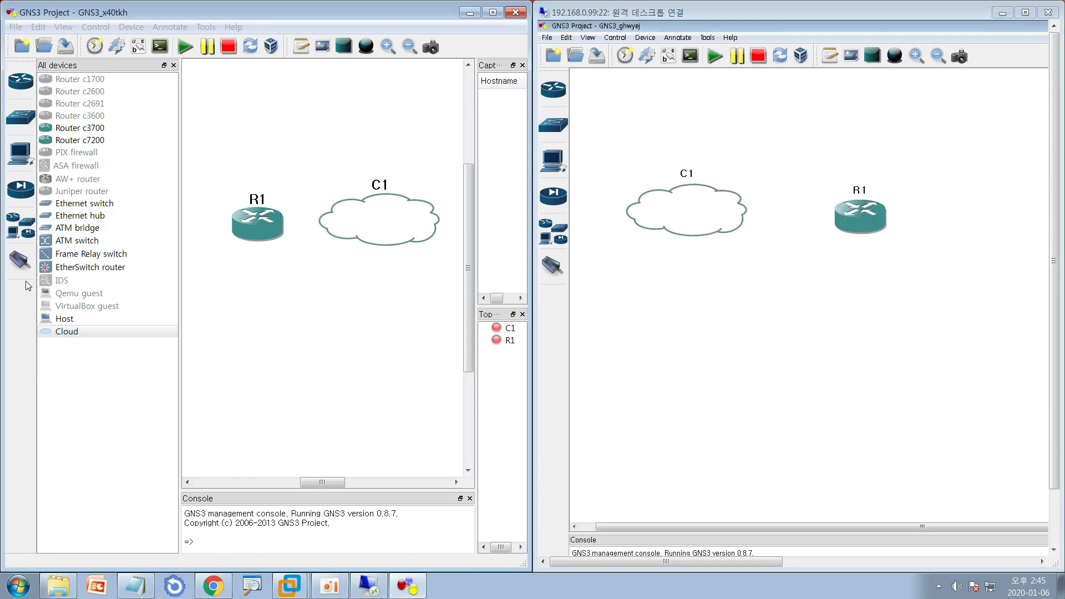
left_click(258, 222)
left_click(292, 220)
left_click(349, 215)
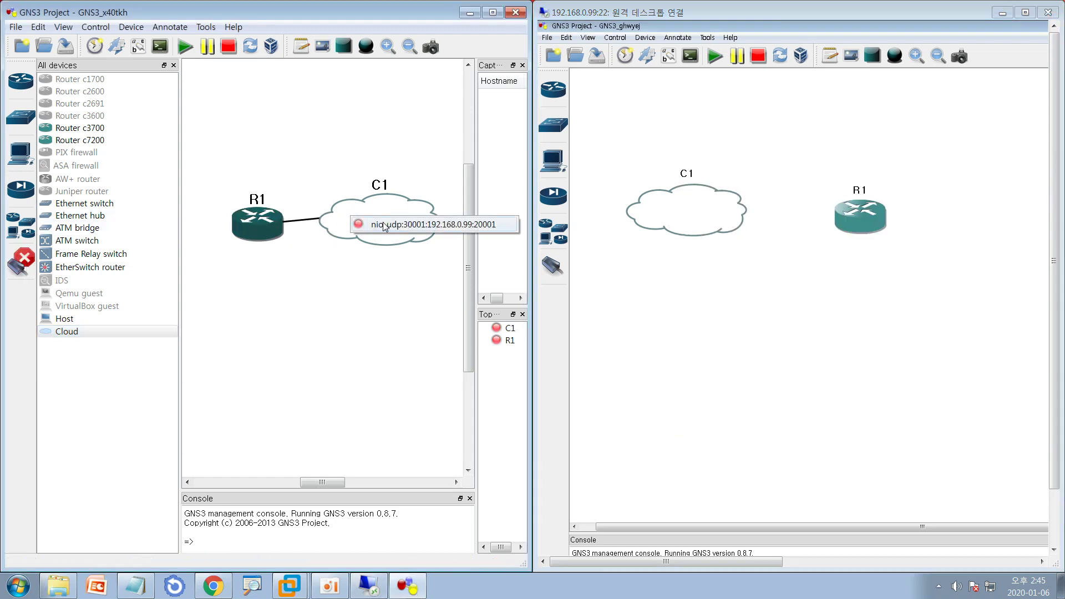
left_click(388, 226)
Link the remote cloud C1's nio_udp:20001:192.168.0.100:30001 connection to interface f0/1 of router R1 in the remote project.
left_click(722, 211)
left_click(562, 275)
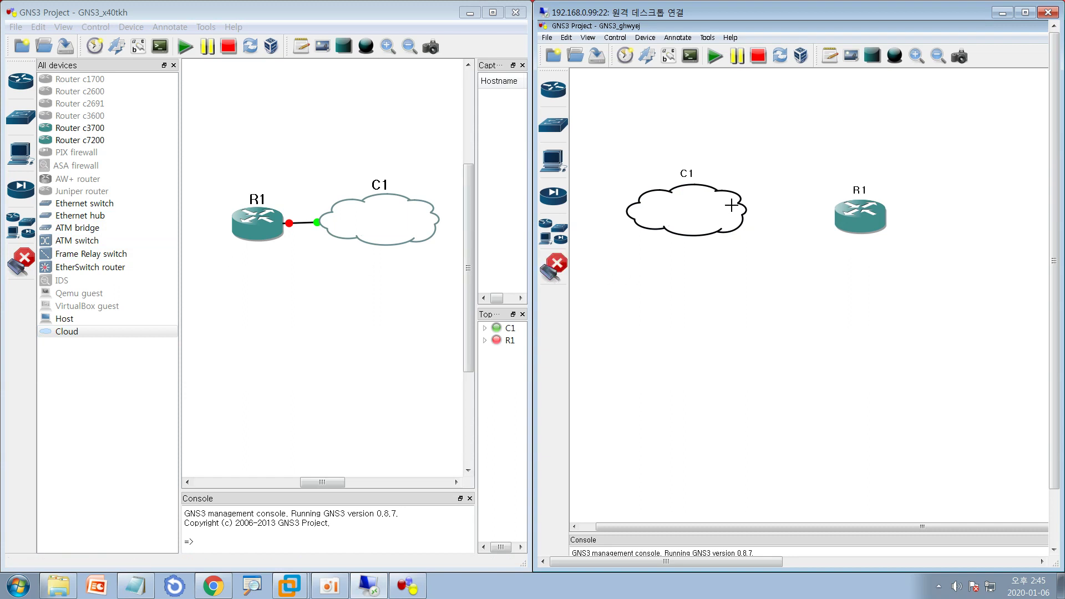
left_click(731, 205)
left_click(748, 209)
left_click(854, 216)
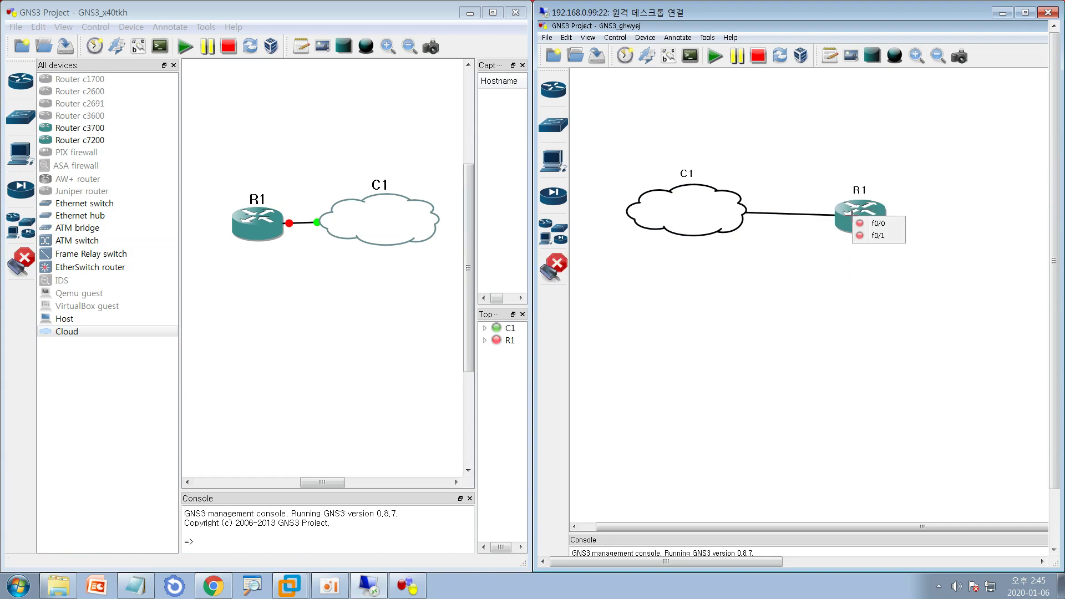
left_click(872, 238)
key("Escape")
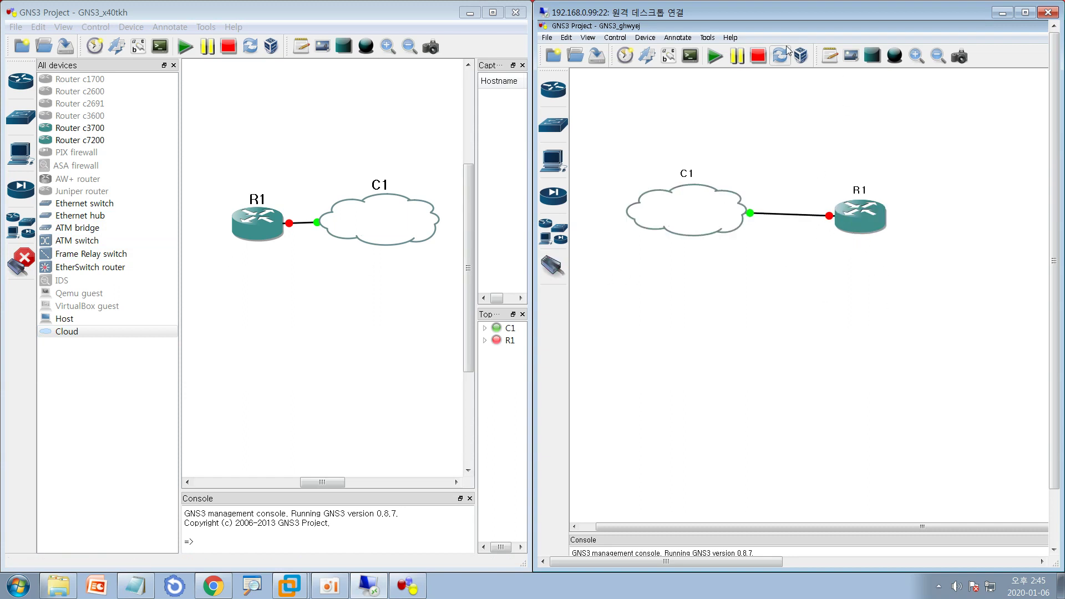
Show the interface names in both projects and move the nio_udp labels above their clouds, shifting the local router R1 farther from C1.
left_click(668, 55)
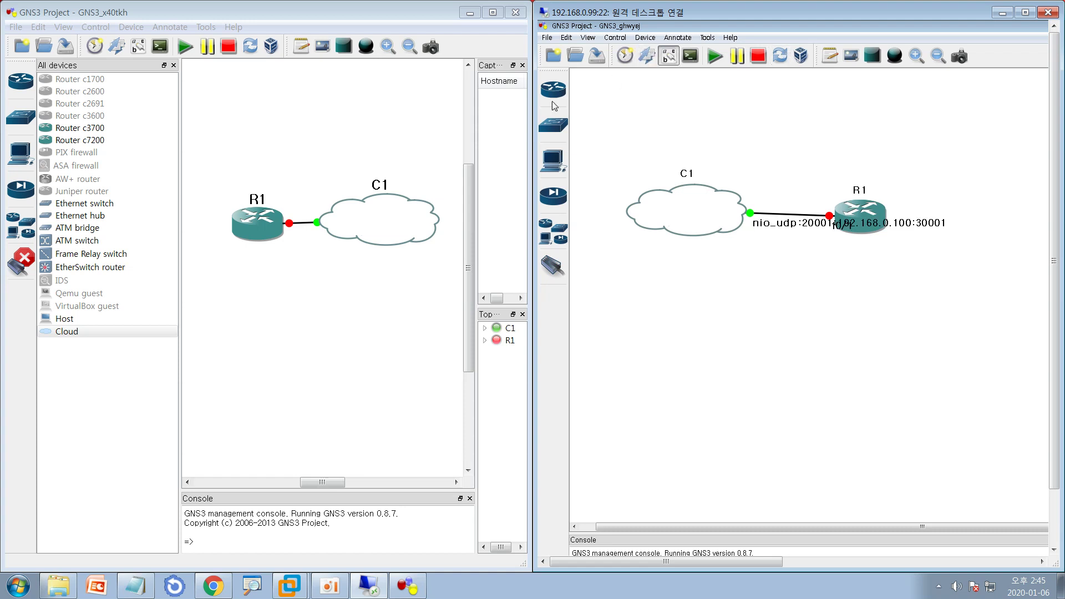
left_click(134, 50)
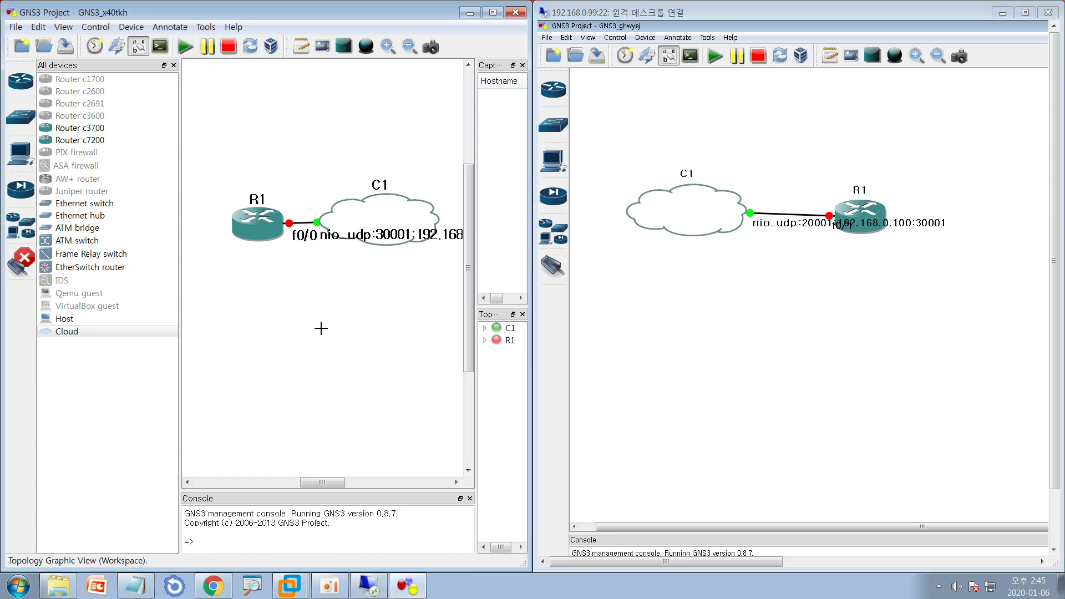
left_click_drag(349, 243, 299, 163)
left_click_drag(257, 231, 219, 230)
left_click_drag(772, 223, 639, 151)
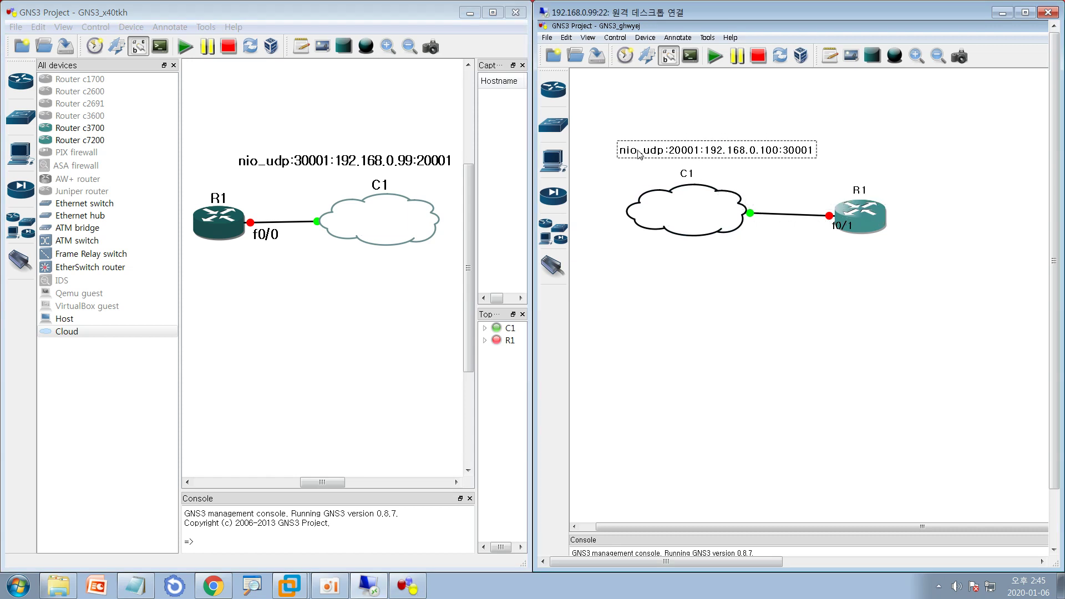
left_click(714, 344)
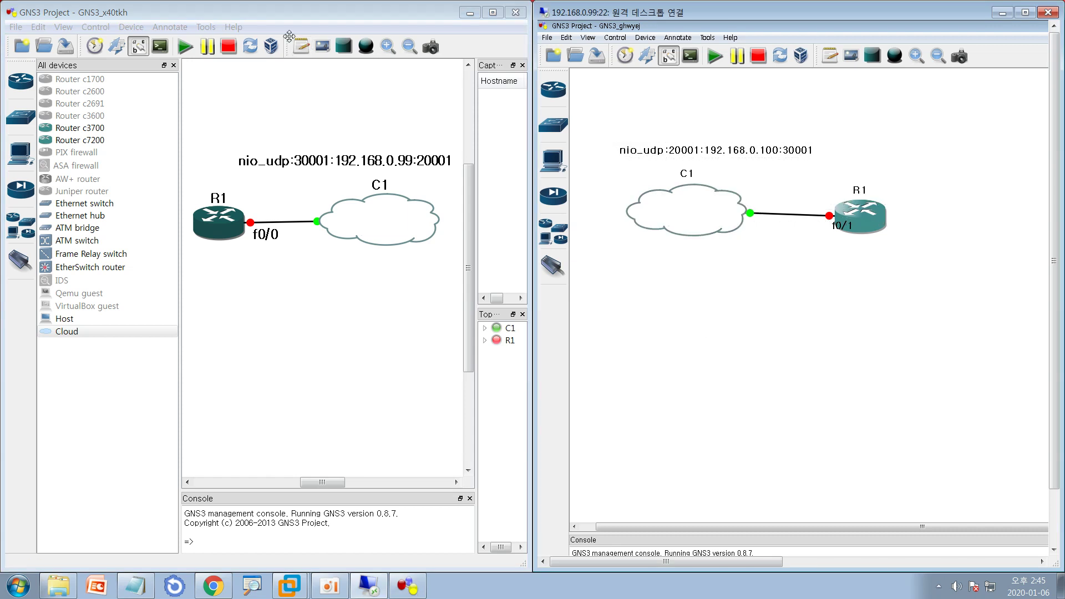
Start router R1 in the local project and router R1 in the remote project.
right_click(216, 224)
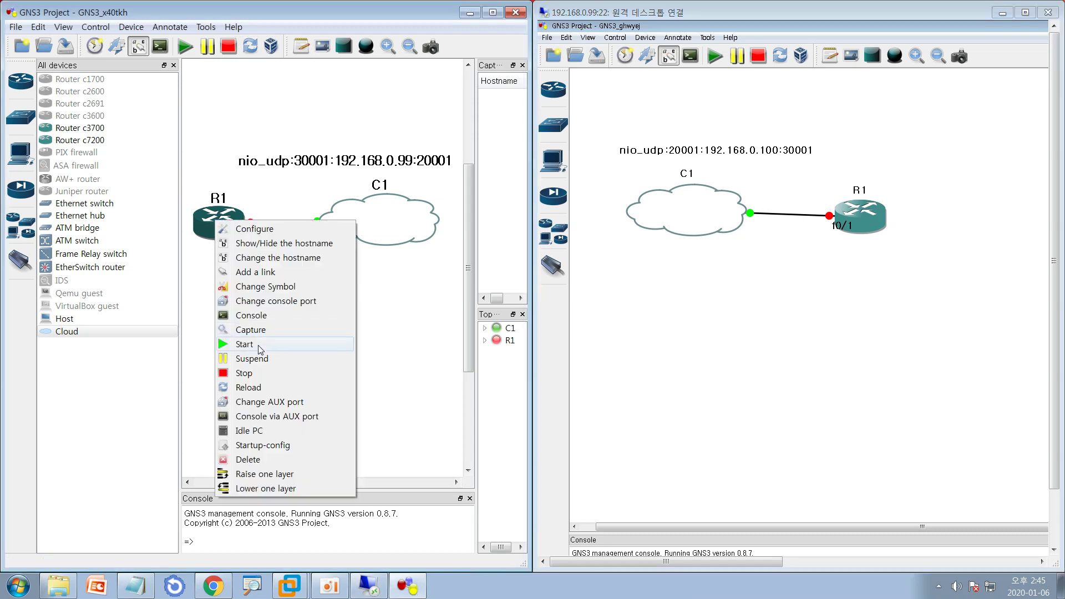
right_click(879, 211)
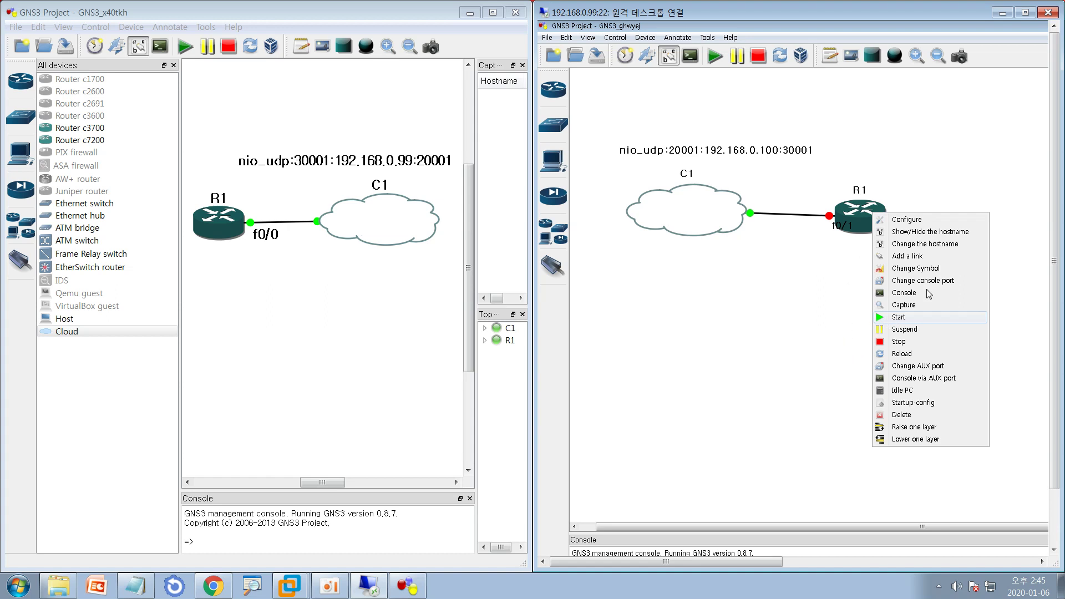
left_click(899, 317)
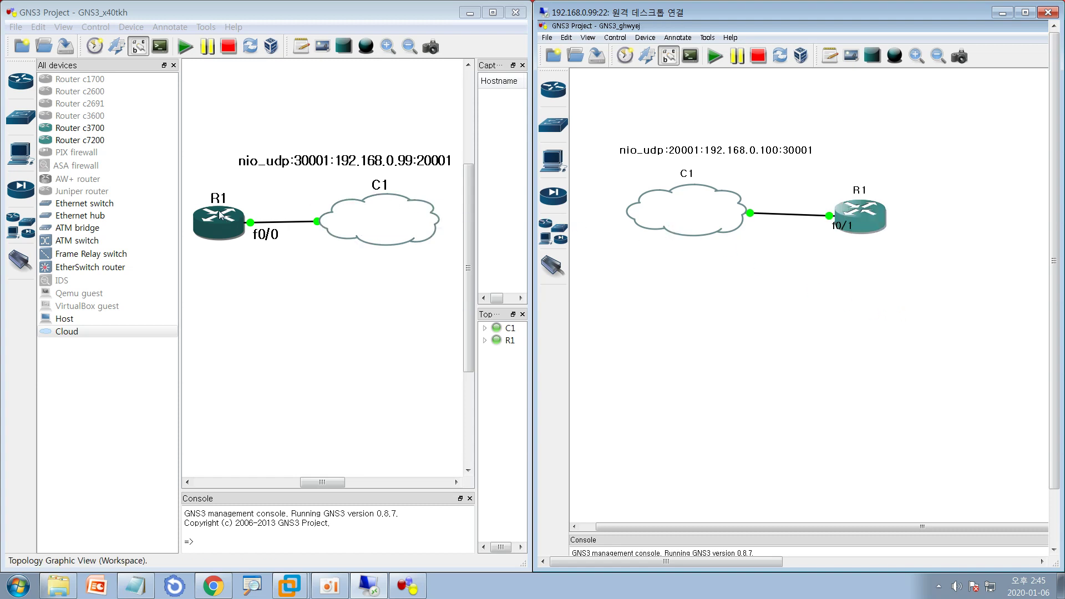
left_click_drag(224, 193, 295, 158)
key("e")
key("r")
mouse_move(244, 207)
left_mouse_down()
mouse_move(257, 214)
mouse_move(291, 170)
left_mouse_up()
left_click_drag(819, 192, 904, 142)
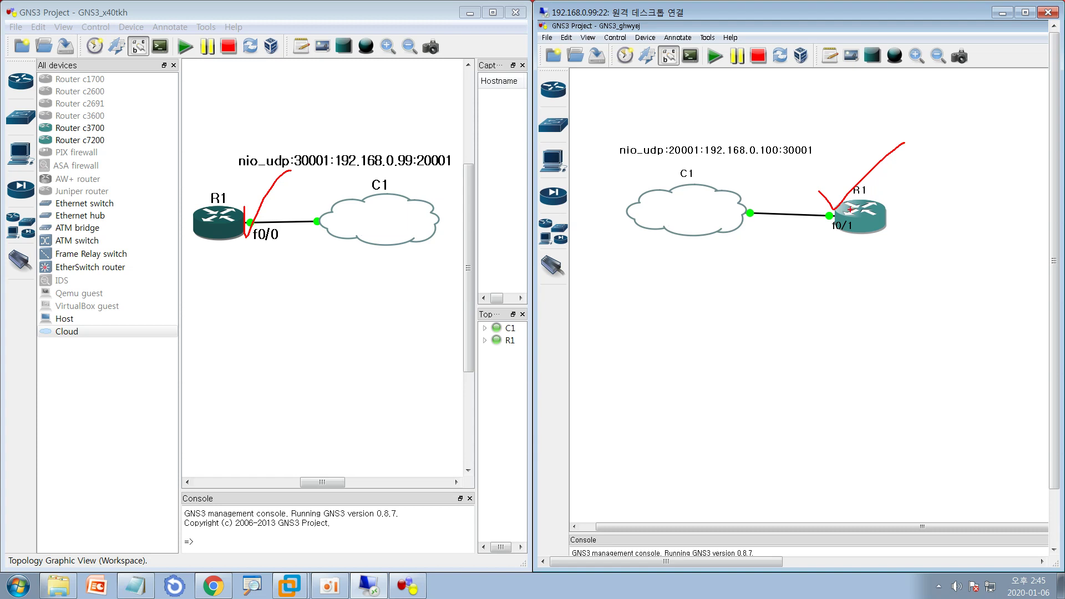
mouse_move(850, 211)
left_mouse_down()
mouse_move(624, 321)
mouse_move(226, 245)
mouse_move(318, 116)
mouse_move(737, 111)
mouse_move(856, 221)
left_mouse_up()
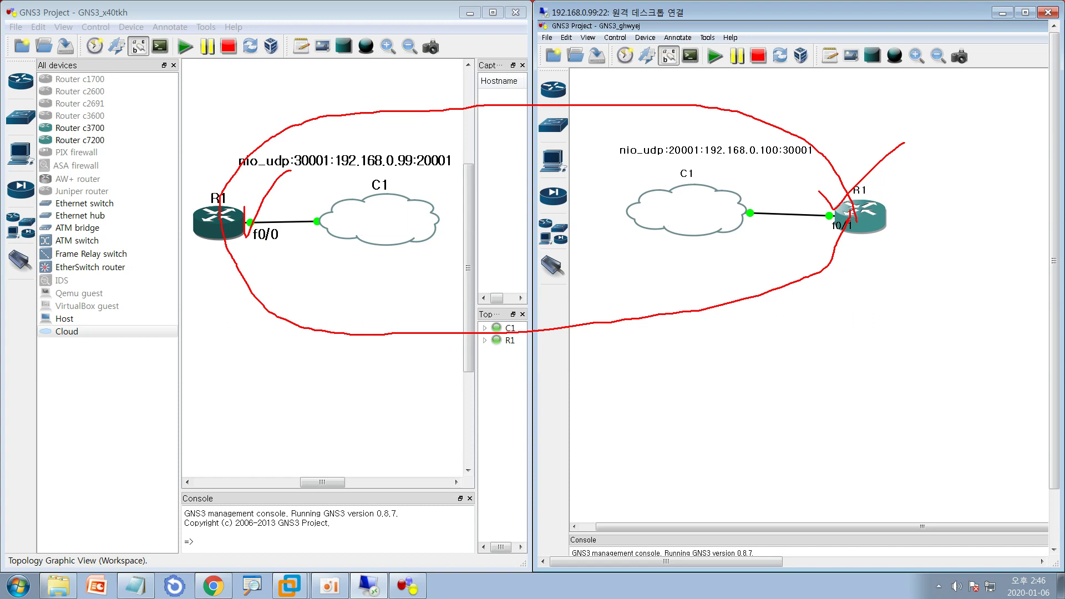
key("Escape")
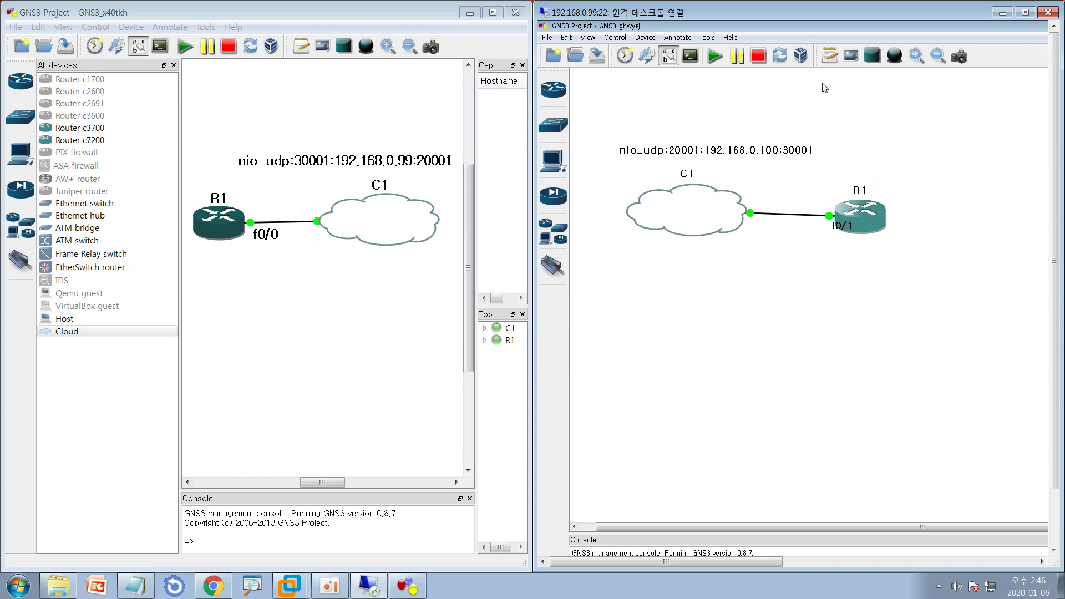
Add a note "100.100.100.0/24" above the local nio_udp label and a note ".1" below the local router's f0/0 label.
left_click(286, 51)
type("10")
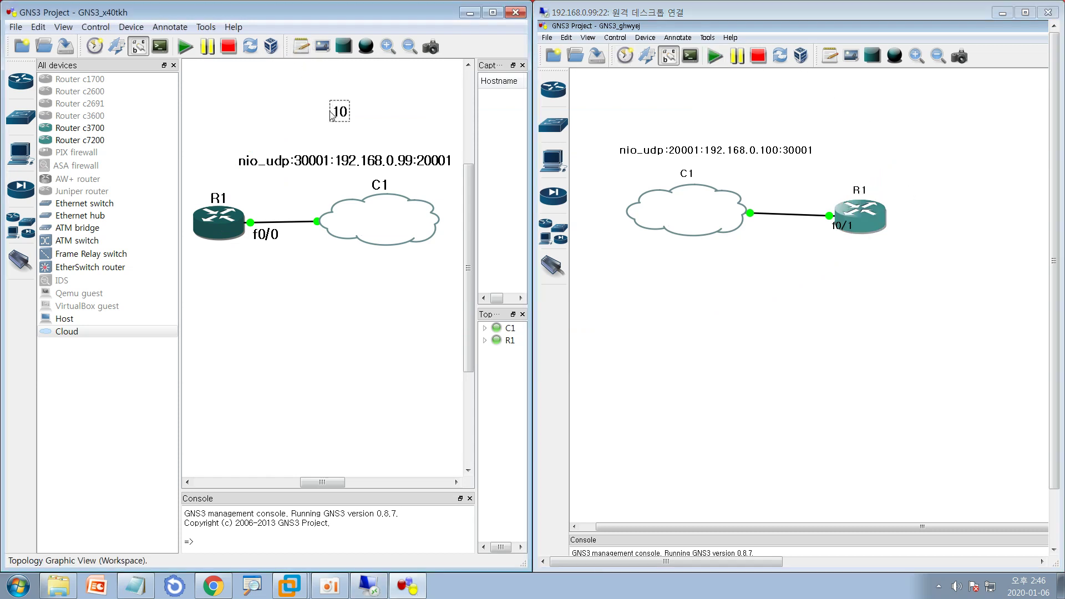
type("0.100.100.0")
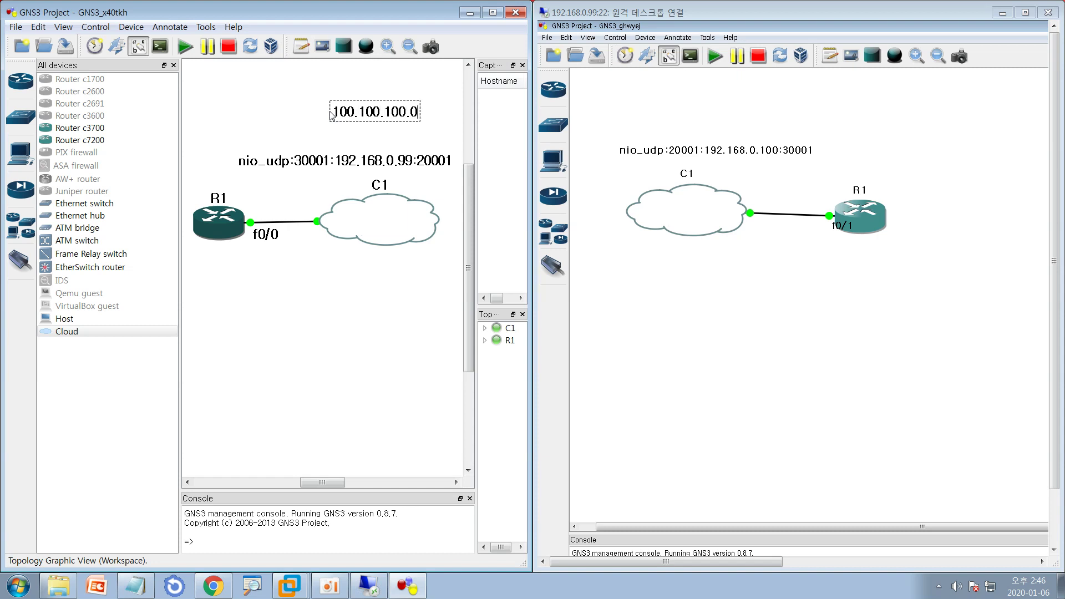
type("/24")
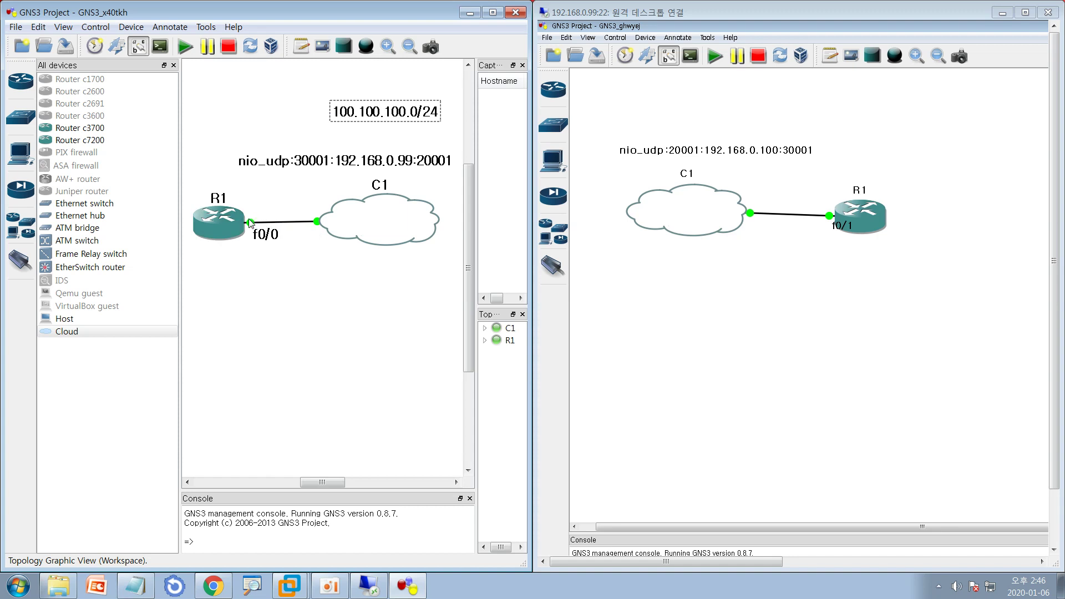
left_click(301, 47)
left_click(244, 248)
type(".1")
left_click(321, 290)
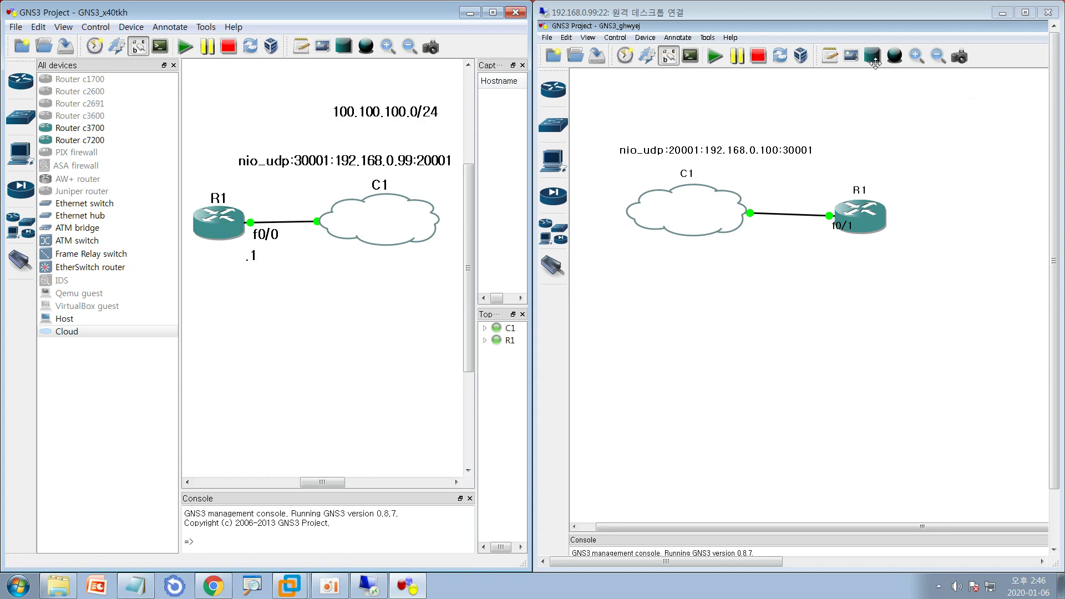
Add a note ".2" beside router R1 in the remote project and move the f0/1 label above the link.
left_click(829, 56)
left_click(810, 244)
type(".2")
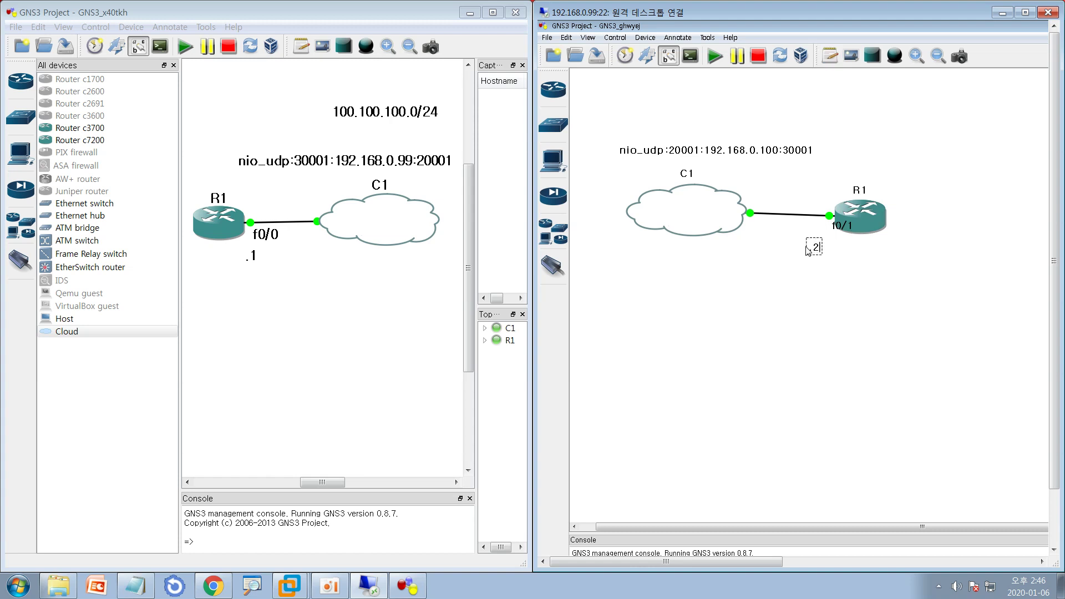
left_click(873, 281)
left_click_drag(809, 248, 817, 202)
left_click(866, 276)
Open the console of the local router R1 and enlarge its terminal text.
left_click(208, 217)
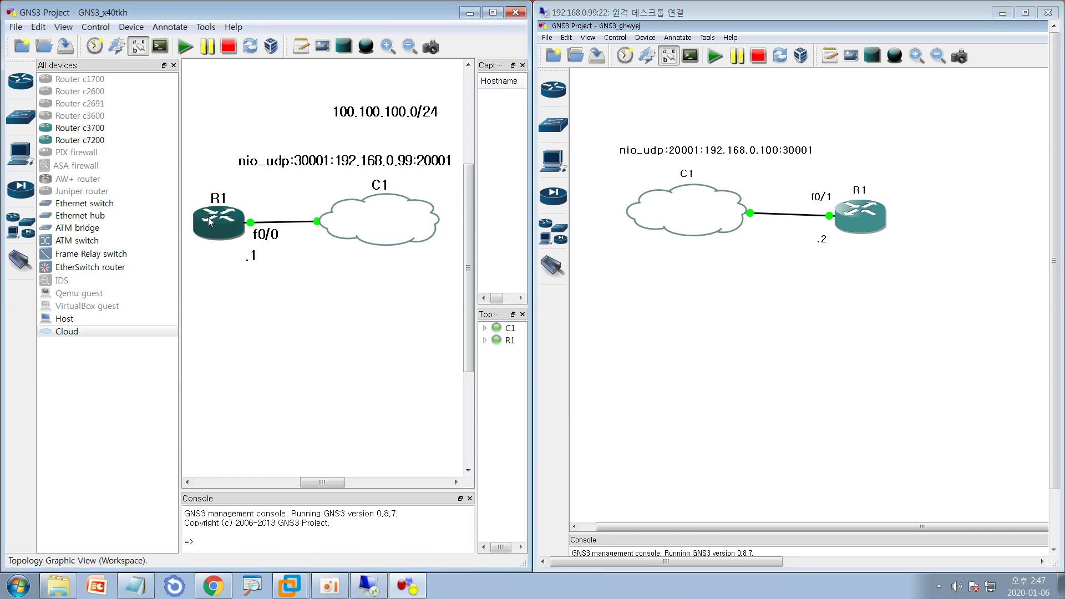
double_click(208, 217)
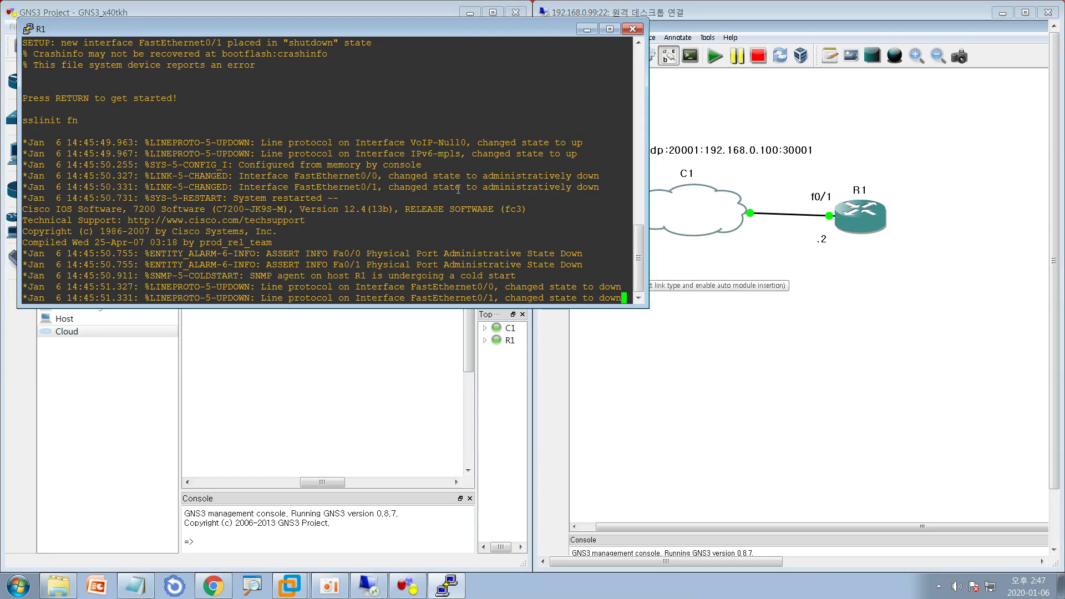
key("Return")
right_click(530, 33)
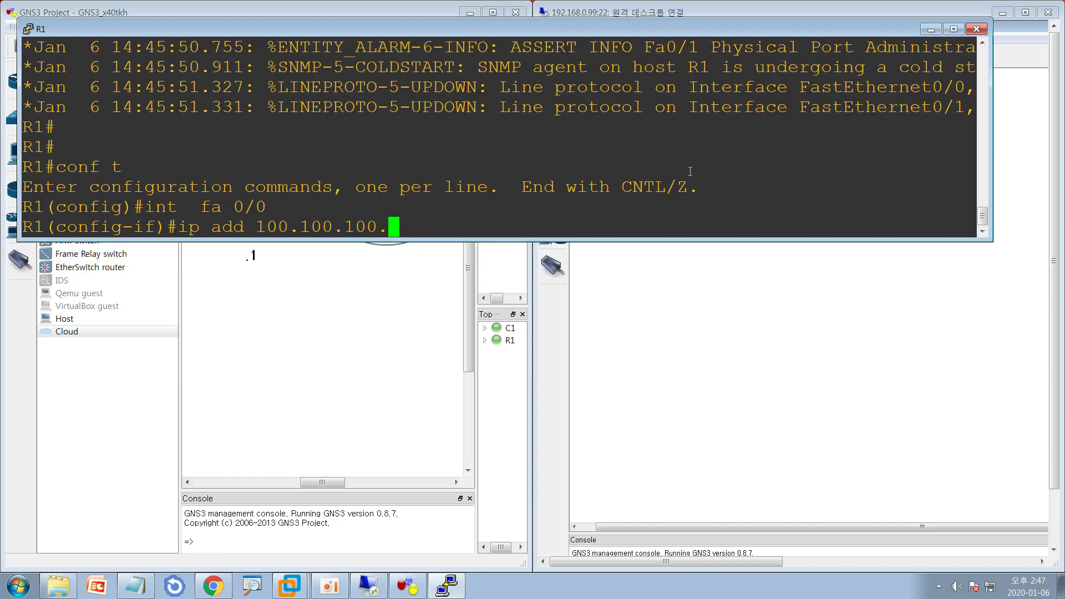
Assign 100.100.100.1 255.255.255.0 to interface fa 0/0 of the local R1, enable it with no sh and leave configuration mode.
type("1 255")
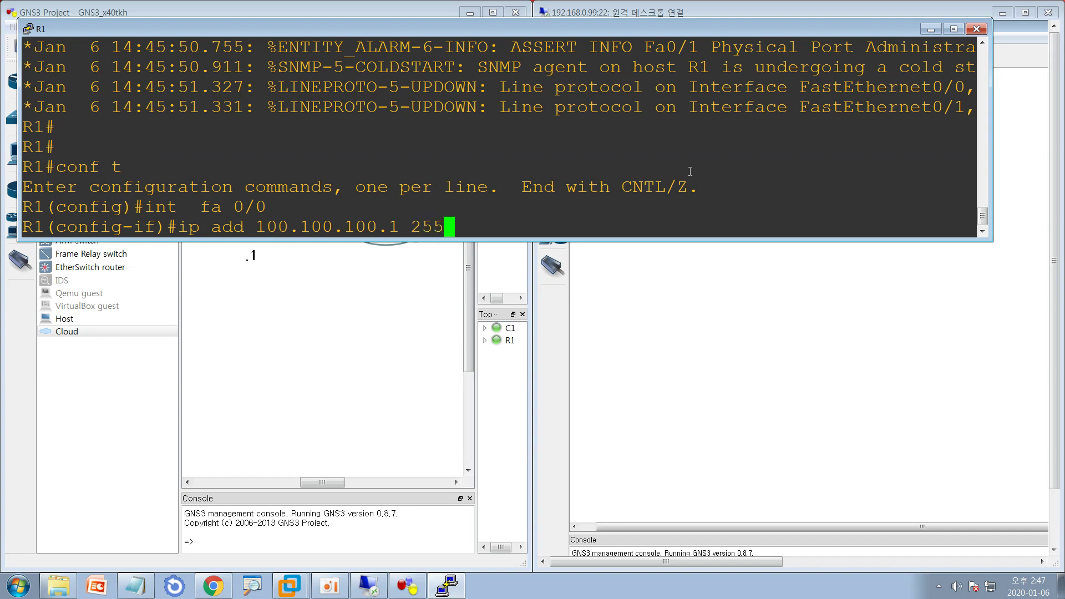
type(".255.255.0")
key("Return")
type("no sh")
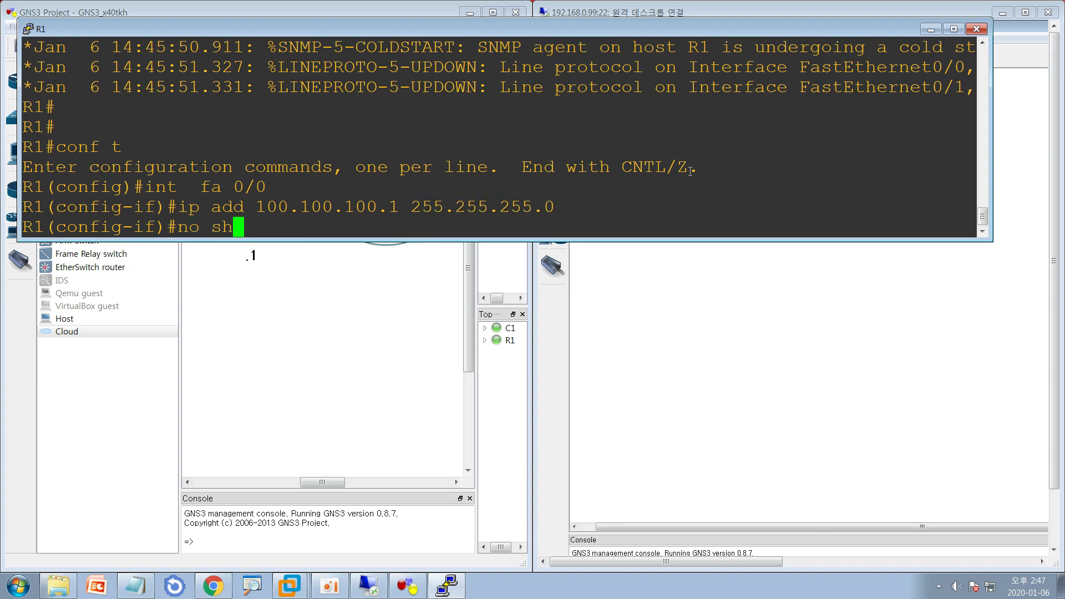
key("Return")
type("end")
key("Return")
key("Return")
left_click(382, 335)
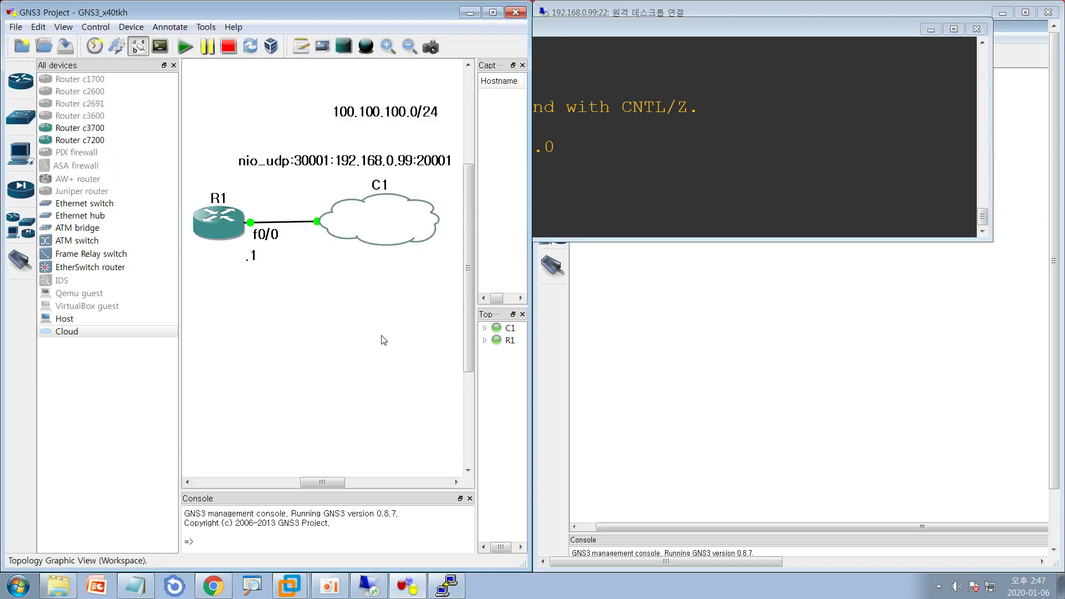
key("ctrl+2")
mouse_move(233, 201)
left_mouse_down()
mouse_move(284, 264)
mouse_move(247, 233)
left_mouse_up()
key("Escape")
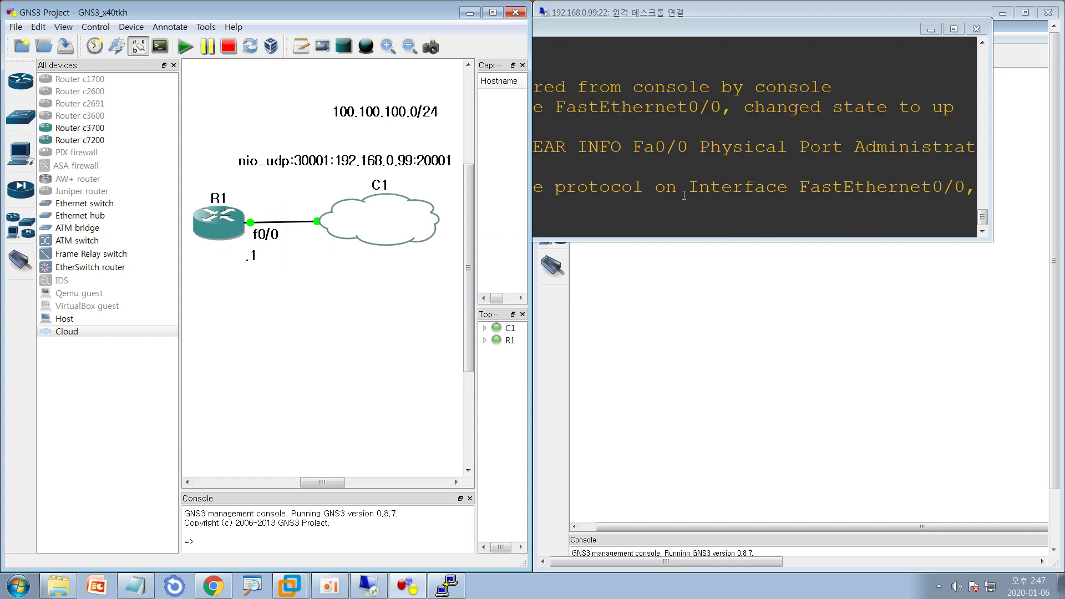
Ping 100.100.100.2 from the local router R1's console.
left_click(691, 193)
key("Return")
type("ping ")
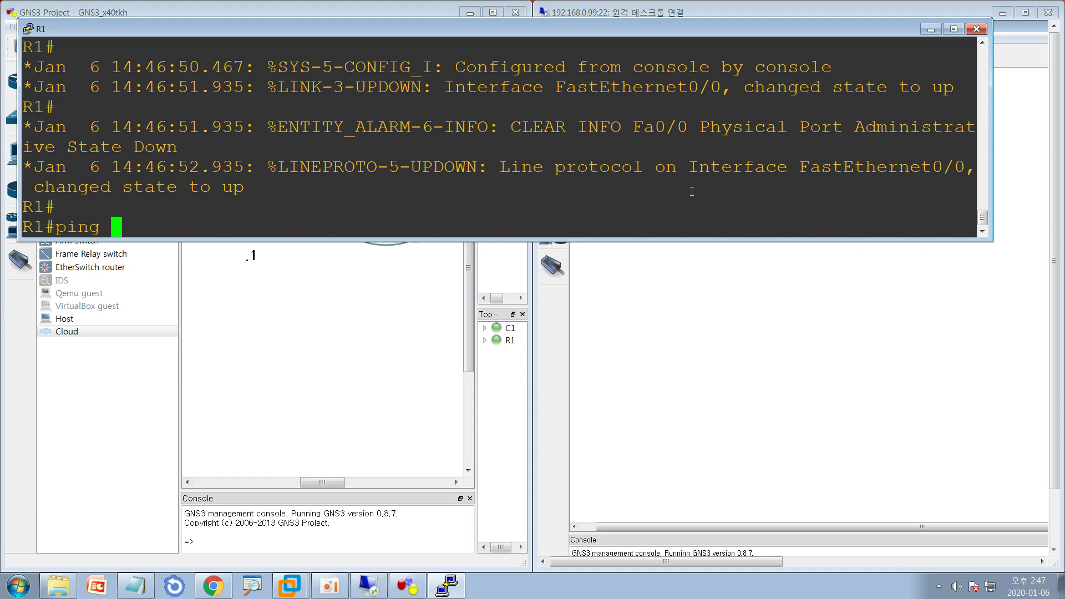
type("100.100.100.2")
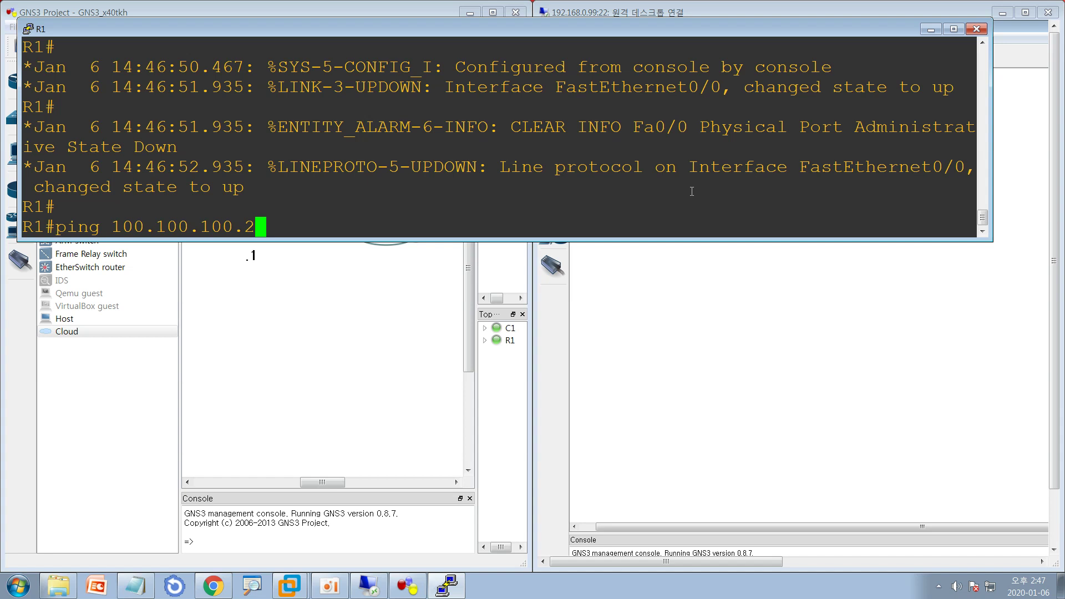
key("Return")
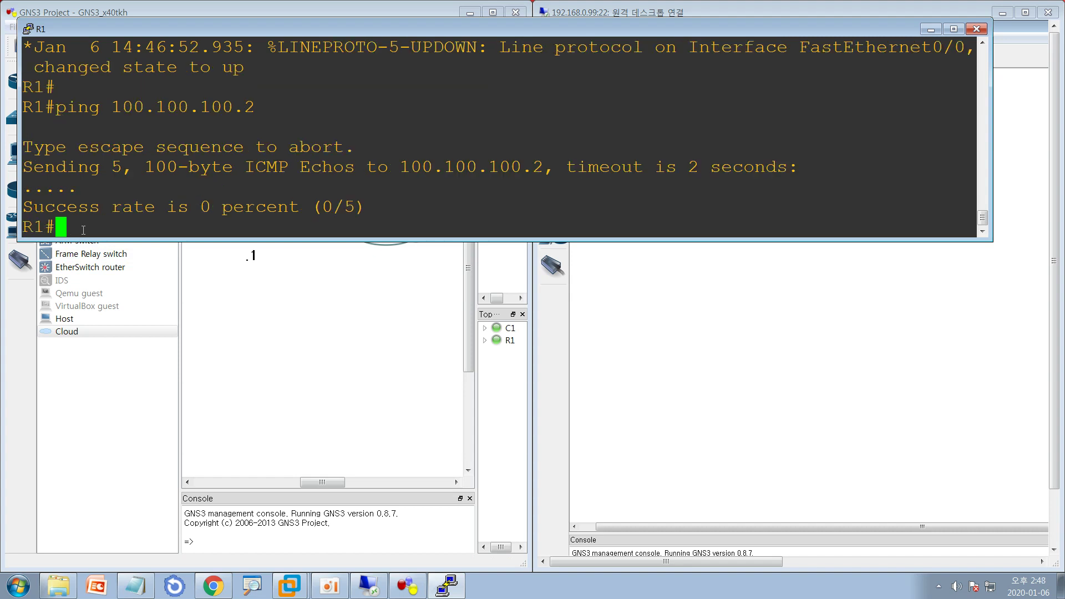
Open the console of router R1 in the remote project and bring up its command prompt.
left_click(703, 373)
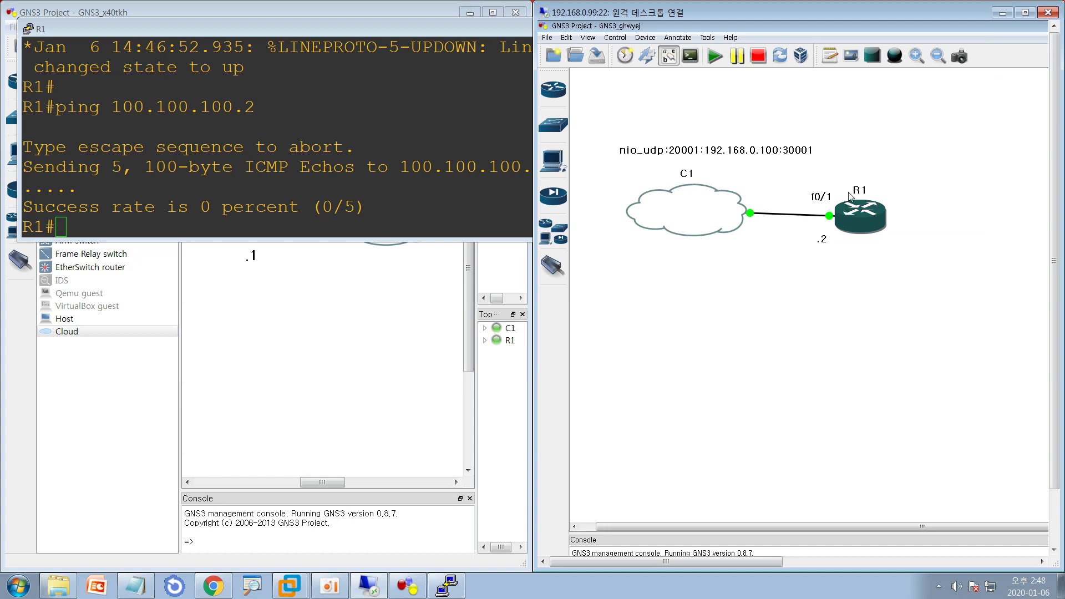
double_click(848, 209)
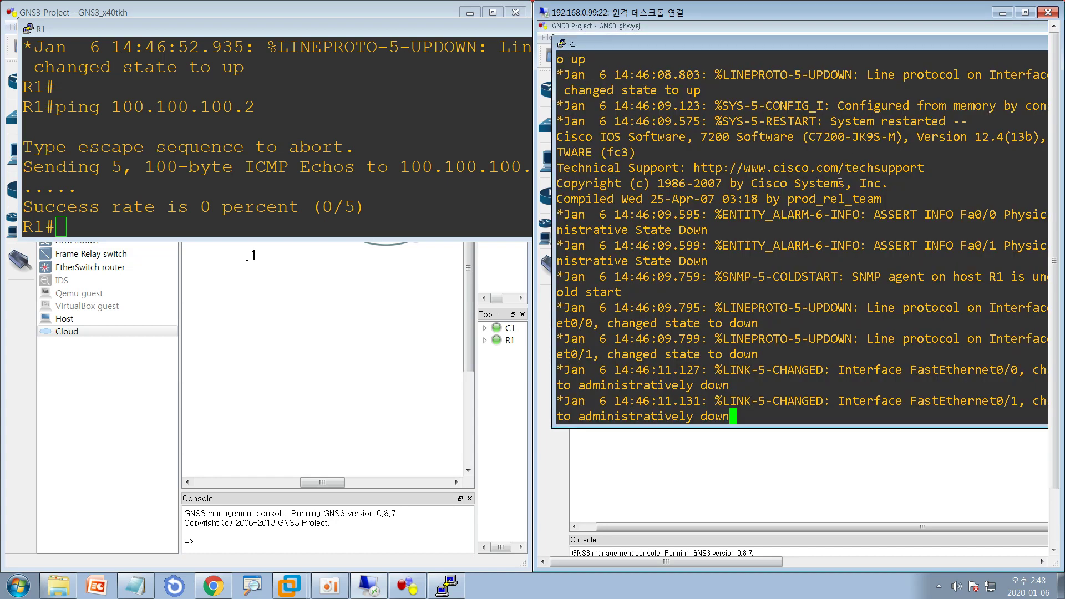
key("Return")
key("Return")
key("Return")
key("Return")
key("Return")
key("Return")
Enter configuration mode on the remote R1 and assign 100.100.100.2 255.255.255.0 to interface fa 0/1.
type("conf t")
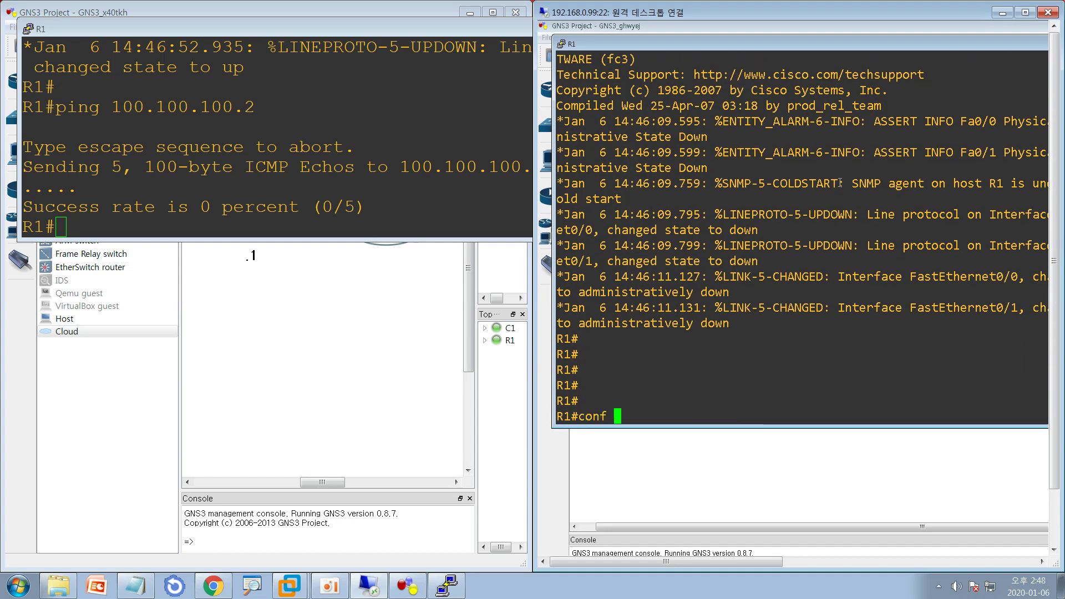
key("Return")
type("int fa 0/1")
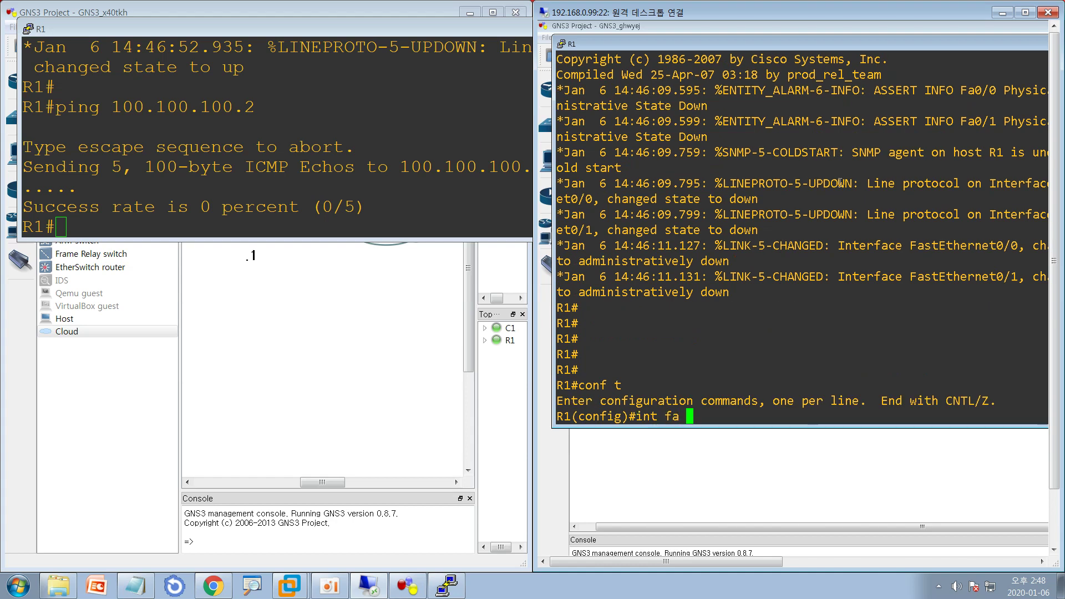
key("Return")
type("ip add 1")
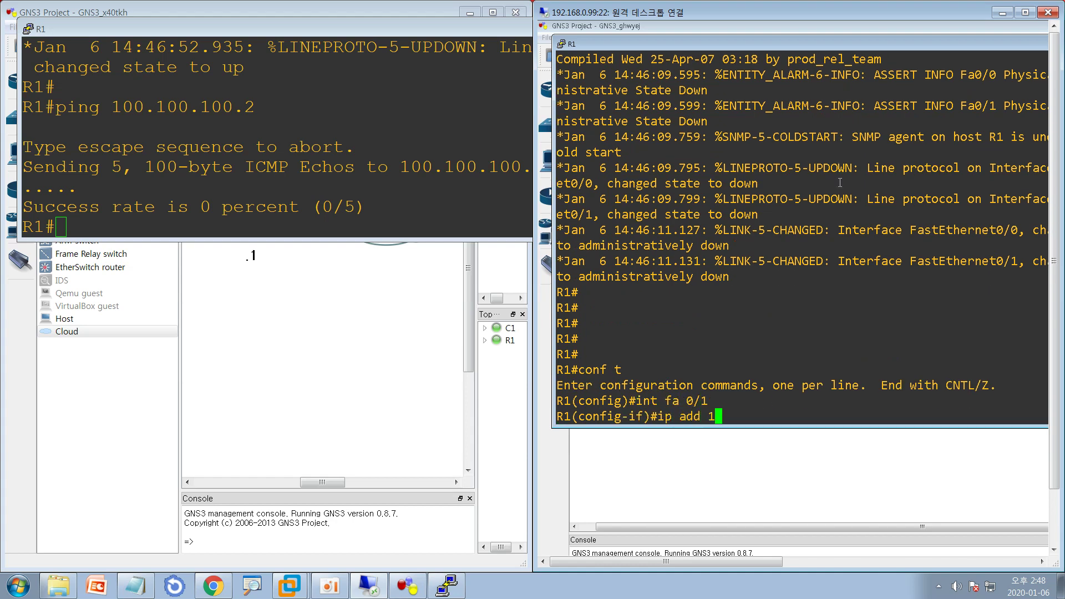
type("00.100.100.2 ")
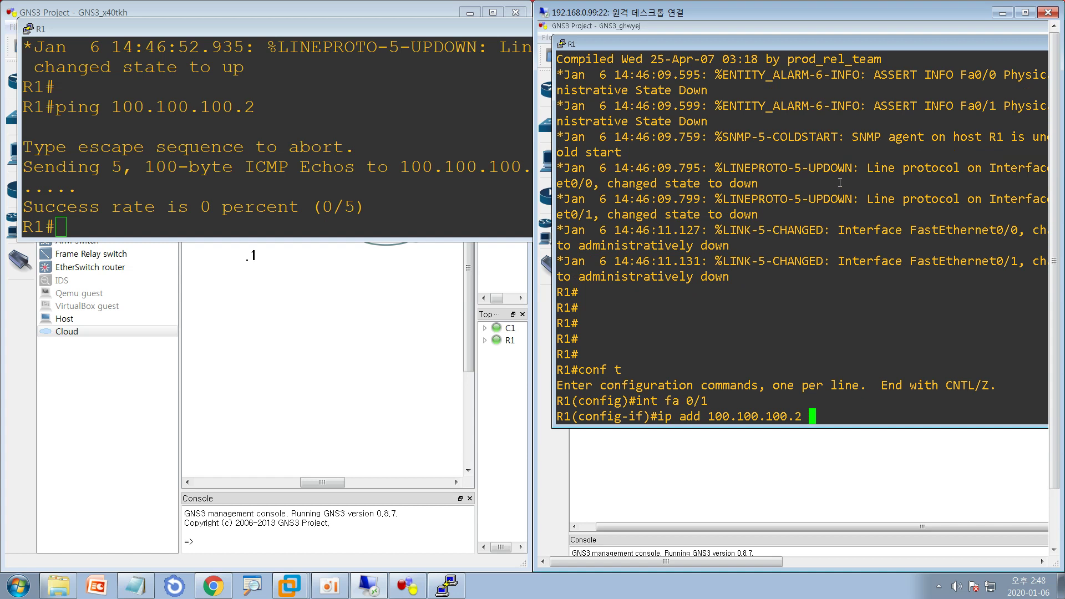
type("255.255.255.0")
key("Return")
Enable interface fa 0/1 of the remote R1 with no sh and leave configuration mode.
type("no sh")
key("Return")
key("Return")
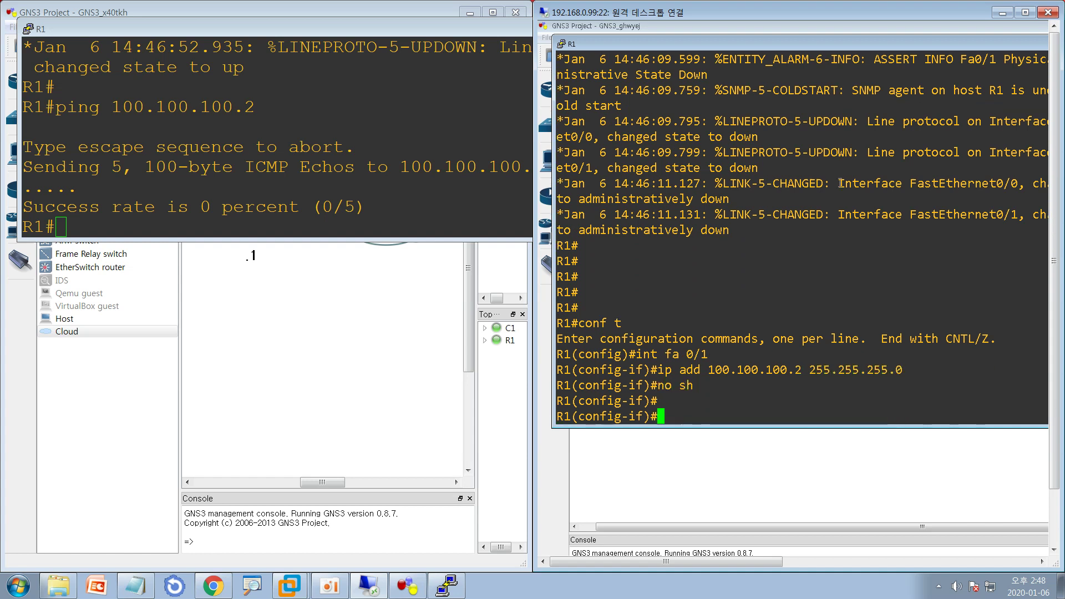
type("end")
key("Return")
key("Return")
Ping 100.100.100.2 twice more from the local R1, and bring both project topologies back to the front.
left_click(403, 163)
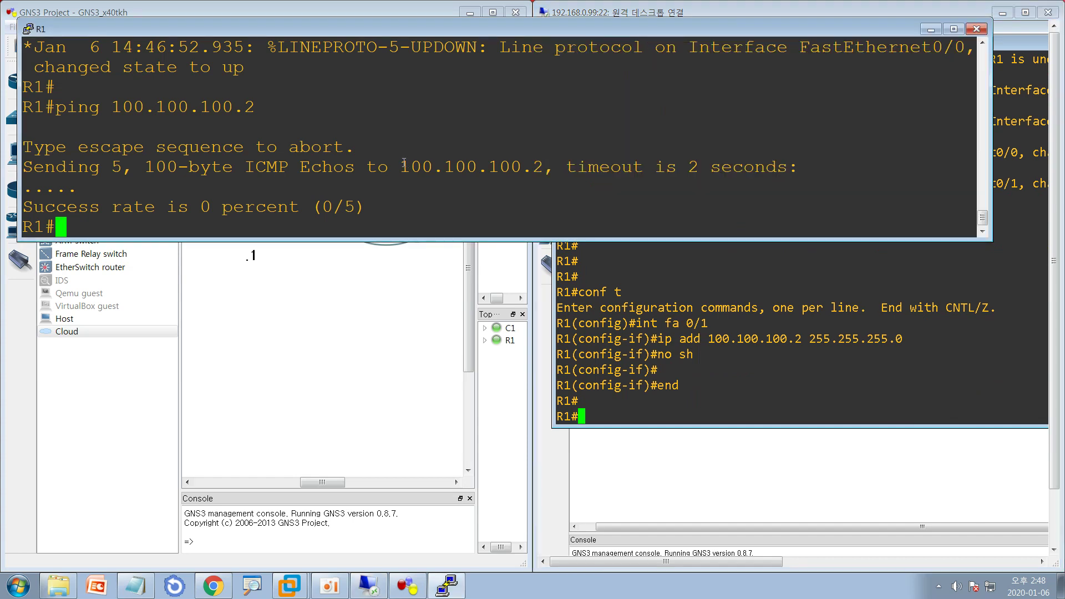
key("Up")
key("Return")
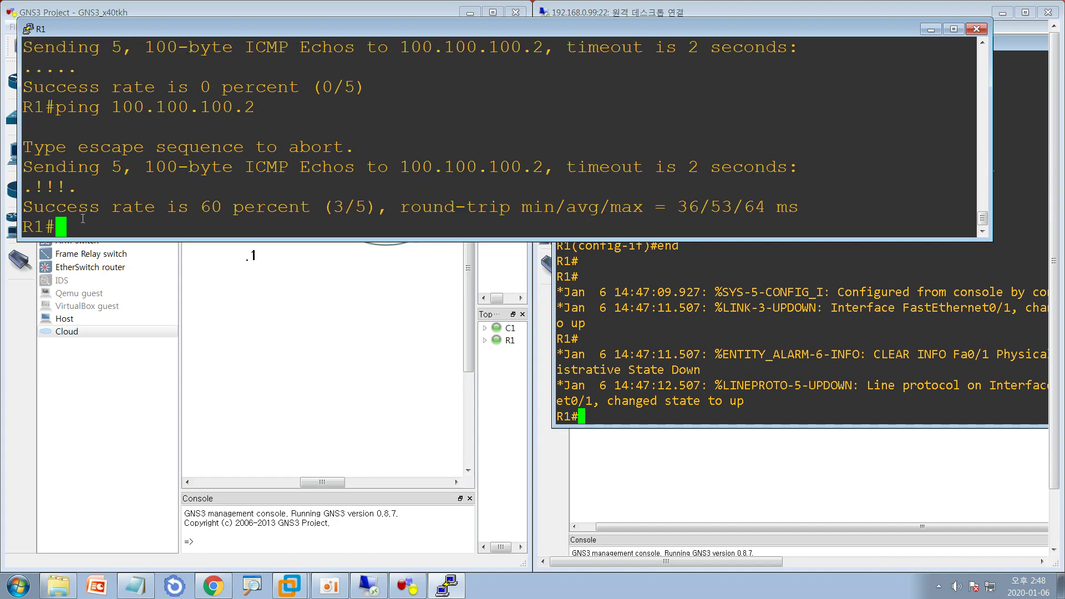
key("Return")
key("Return")
key("Up")
key("Return")
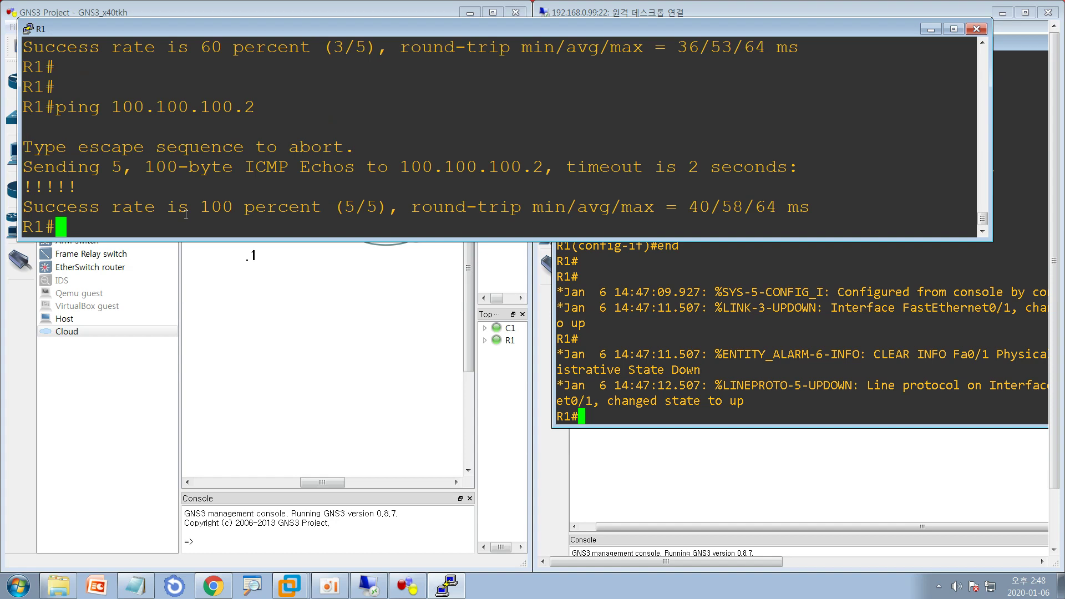
left_click(589, 459)
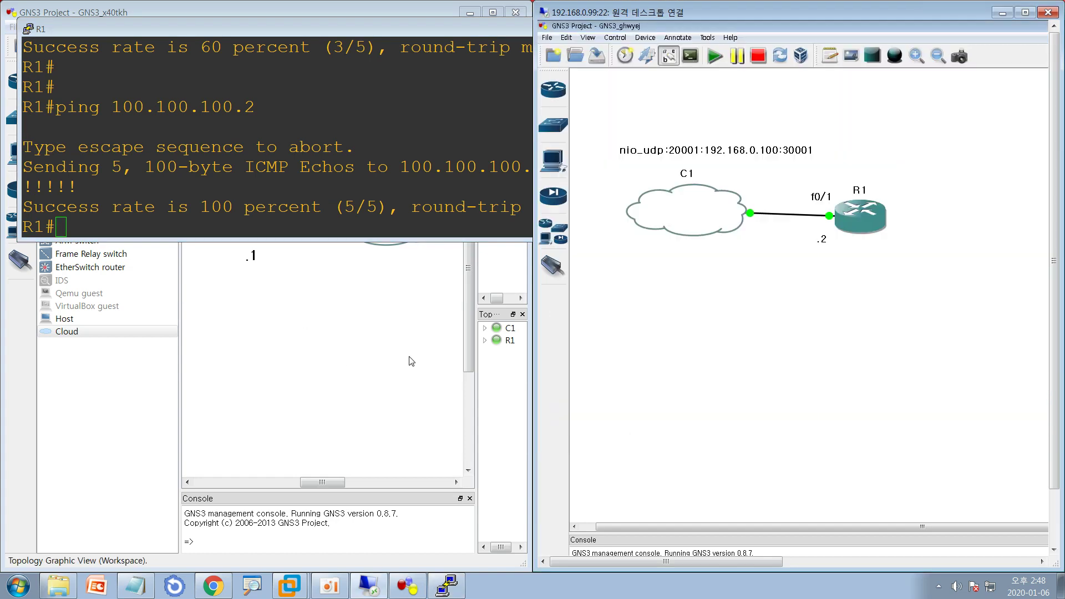
left_click(398, 356)
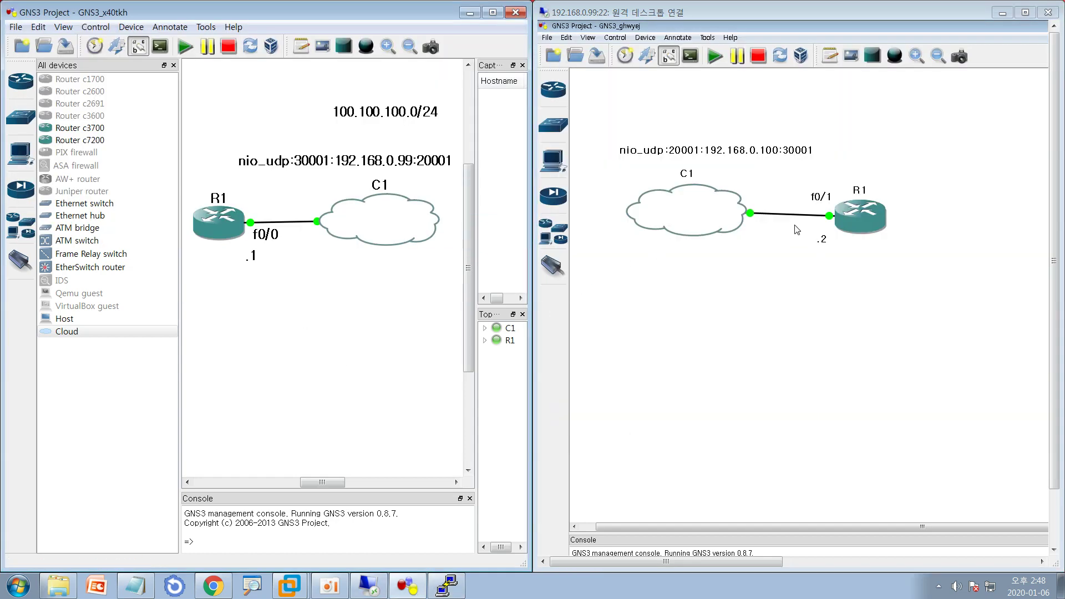